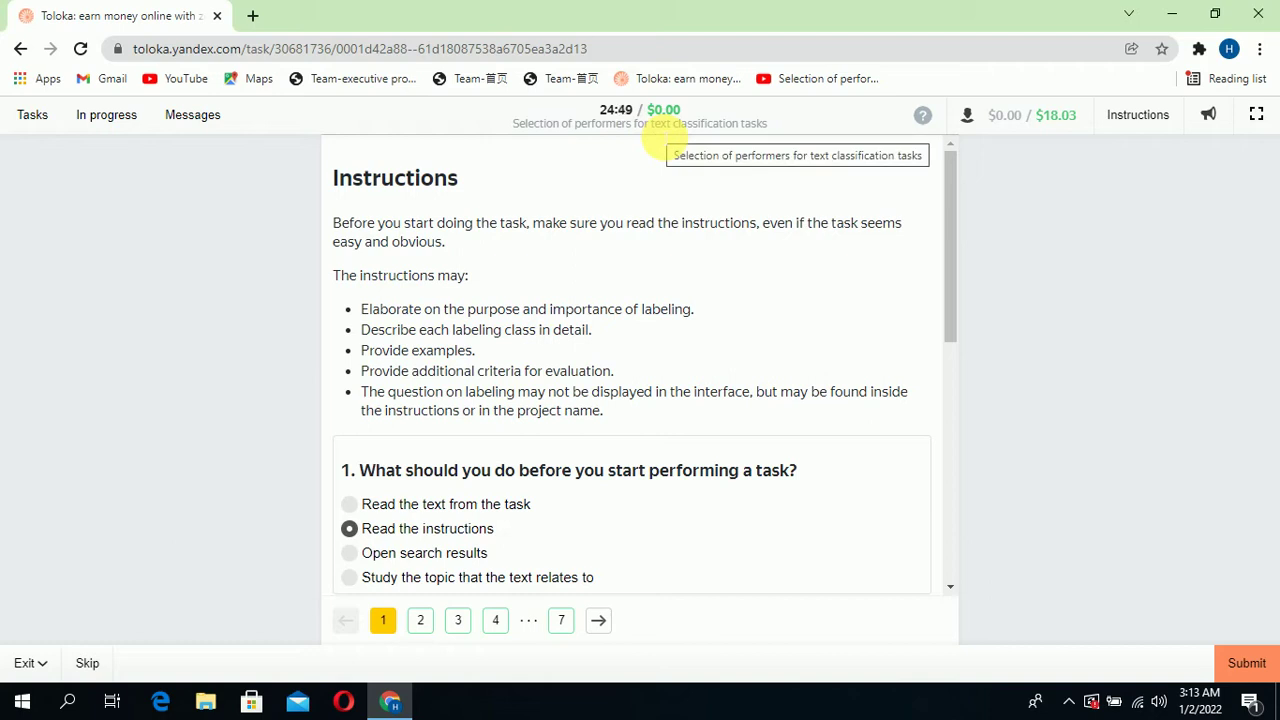
Step: Review the selected answers to the three questions on page 1, covering instructions, emotionally charged words and tragic events
scroll(540, 388, down, 1)
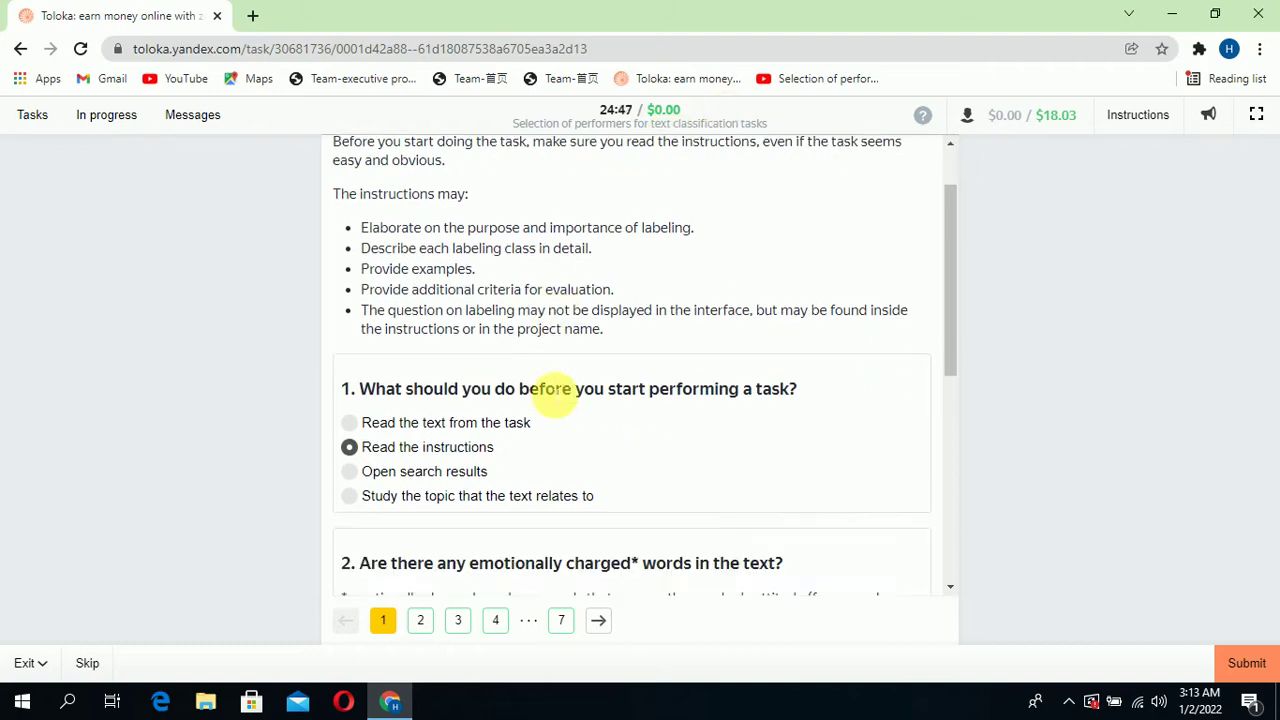
scroll(543, 386, up, 1)
scroll(549, 400, down, 1)
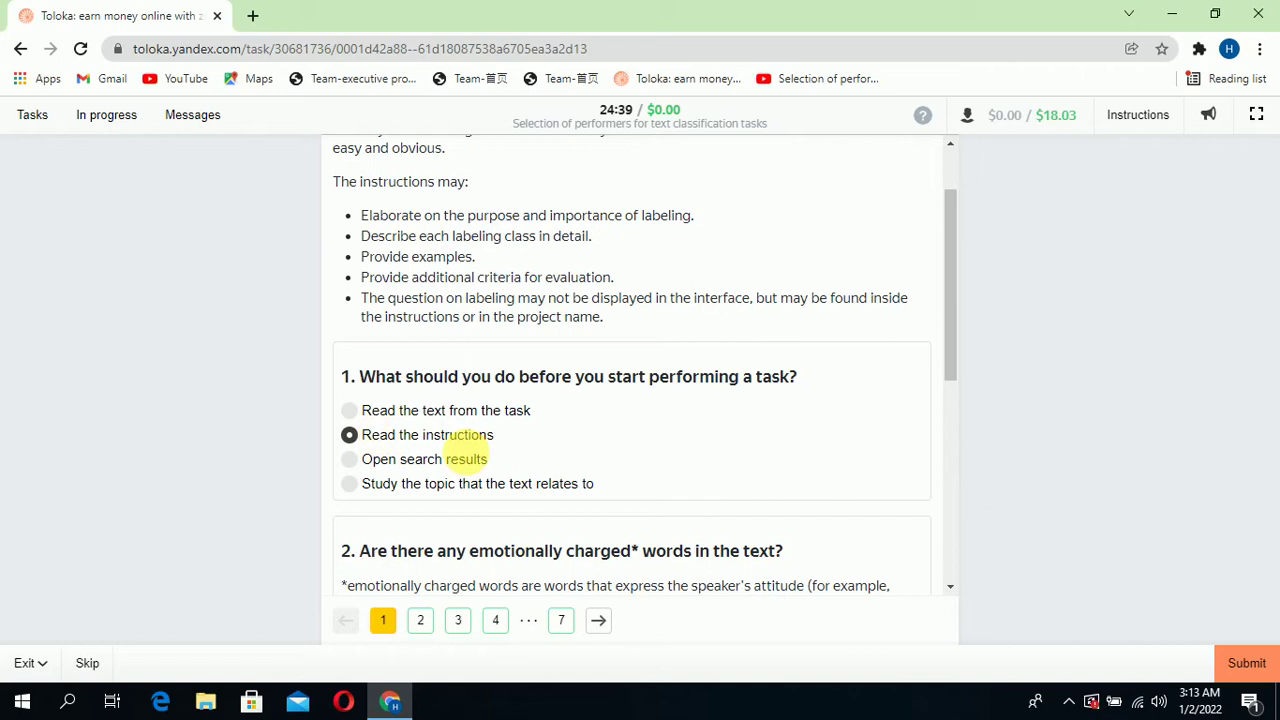
scroll(484, 460, down, 3)
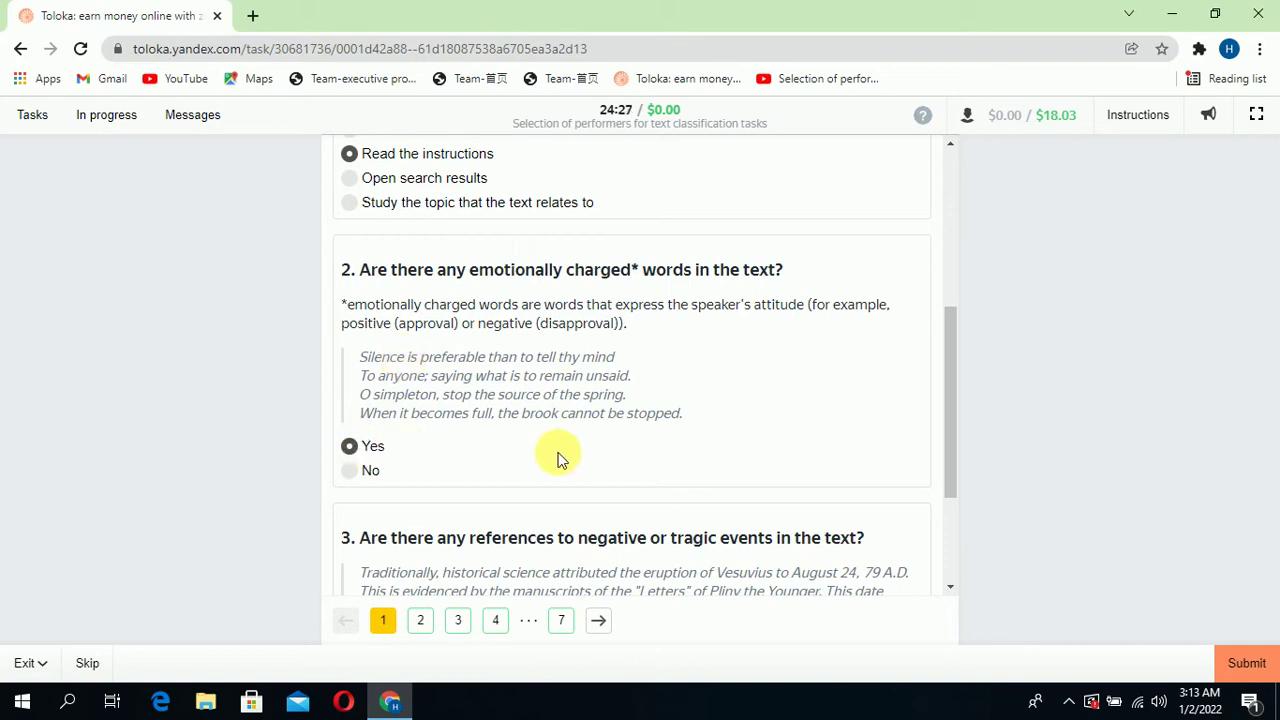
scroll(558, 460, down, 2)
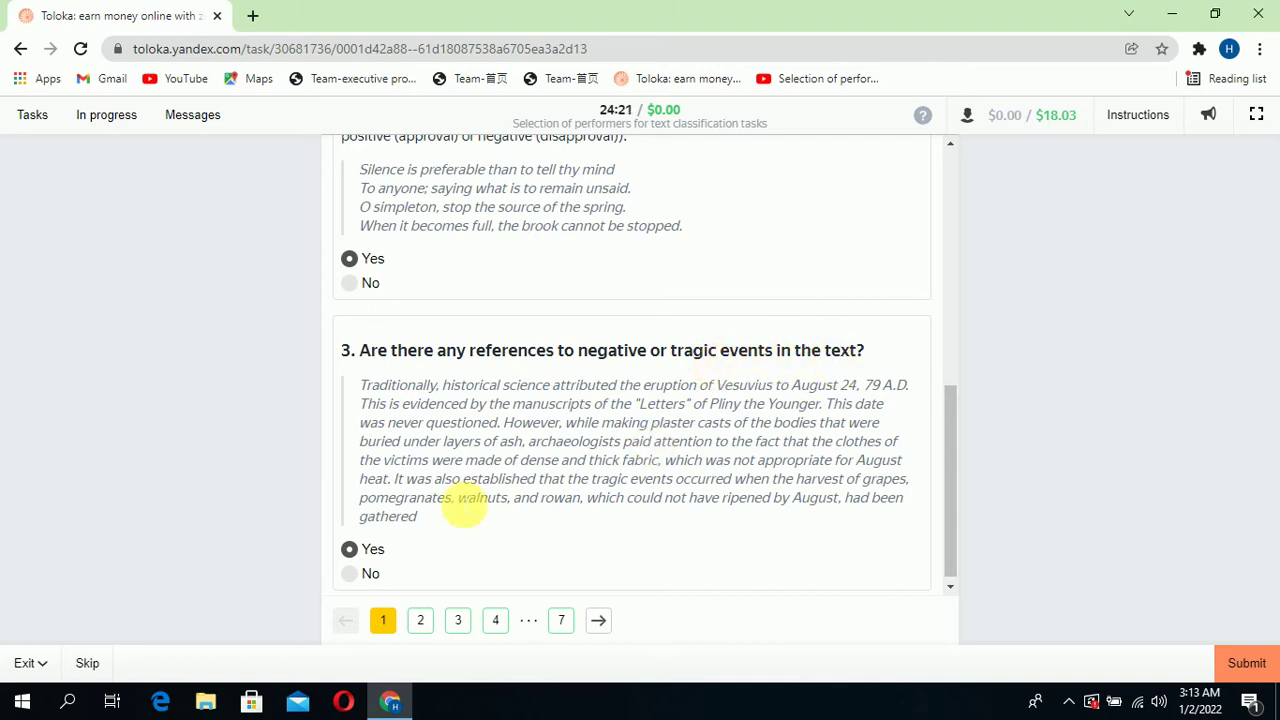
scroll(425, 527, down, 1)
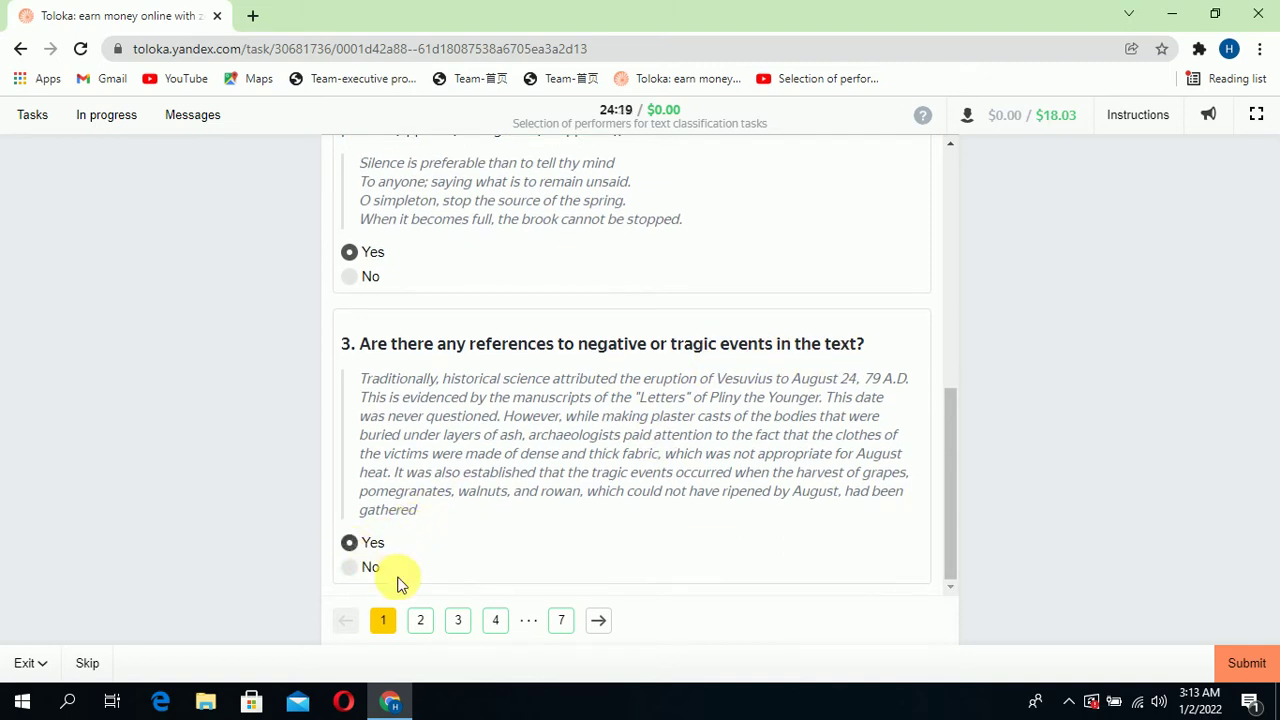
Step: Open page 2 on single choice and review its questions on shocking content and suitability for children under 12
click(430, 621)
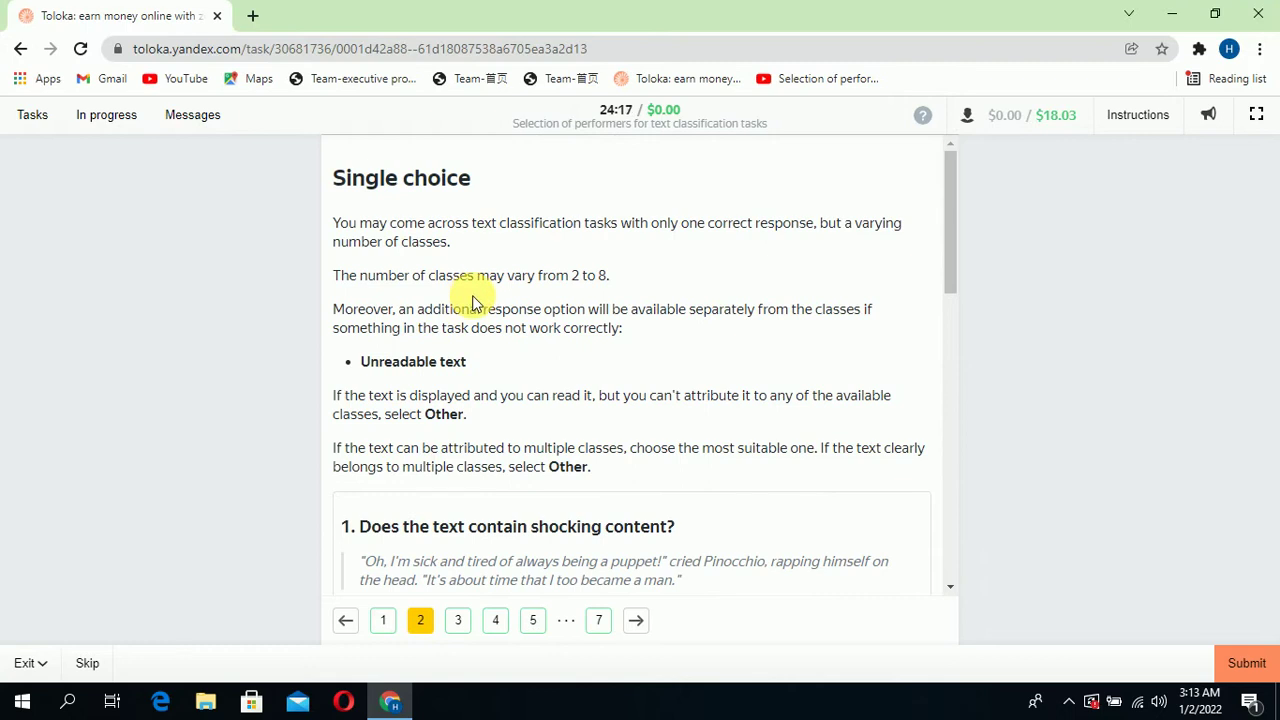
scroll(487, 318, down, 2)
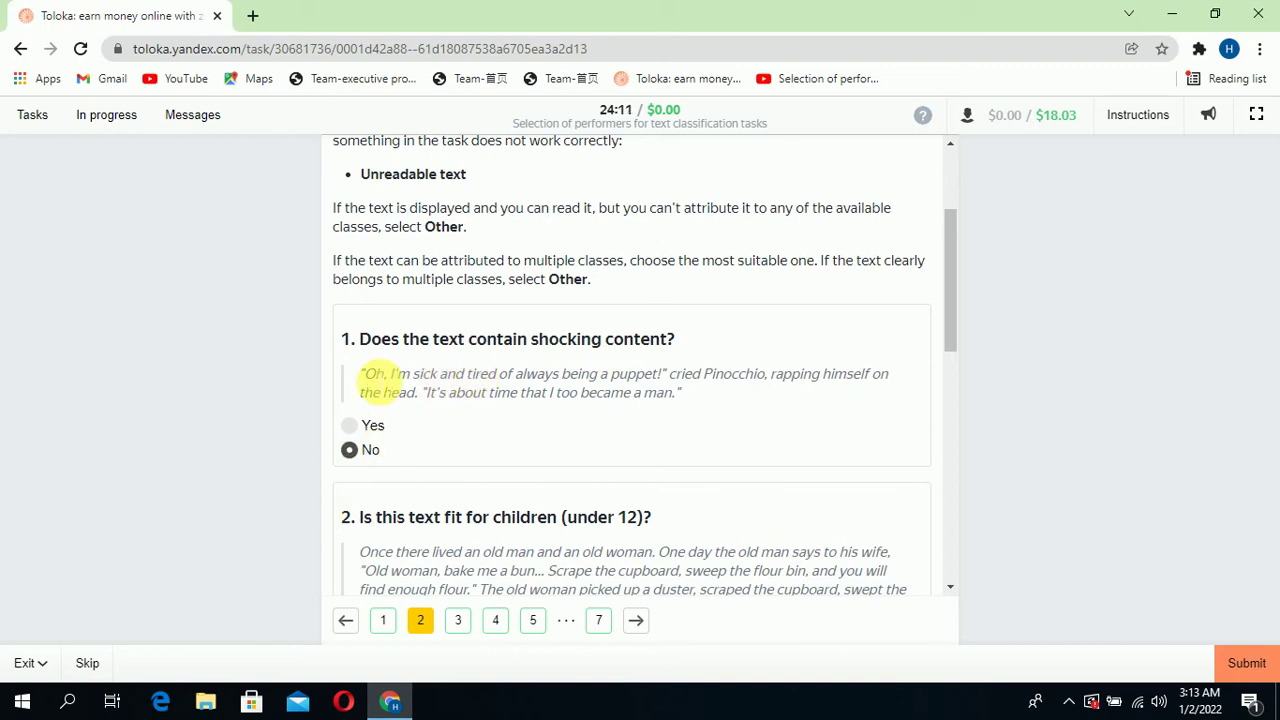
drag(366, 374, 714, 418)
click(714, 418)
scroll(370, 463, down, 2)
scroll(380, 465, down, 1)
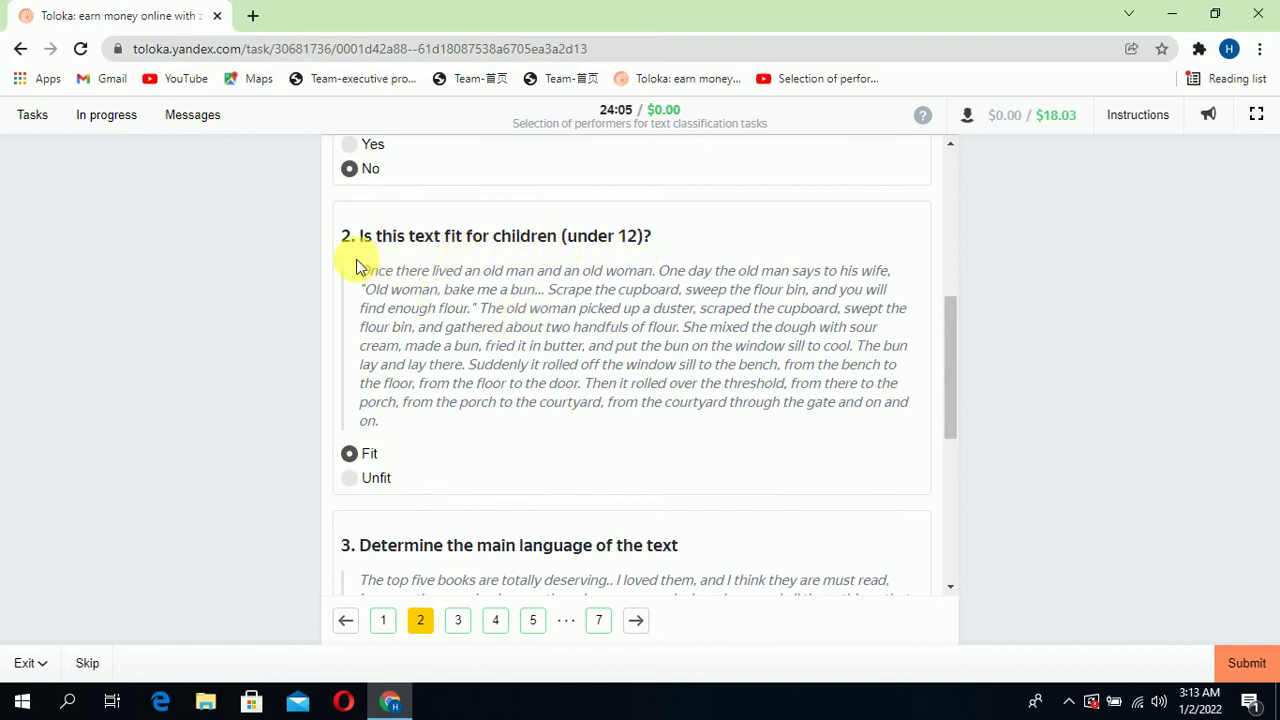
drag(366, 272, 894, 446)
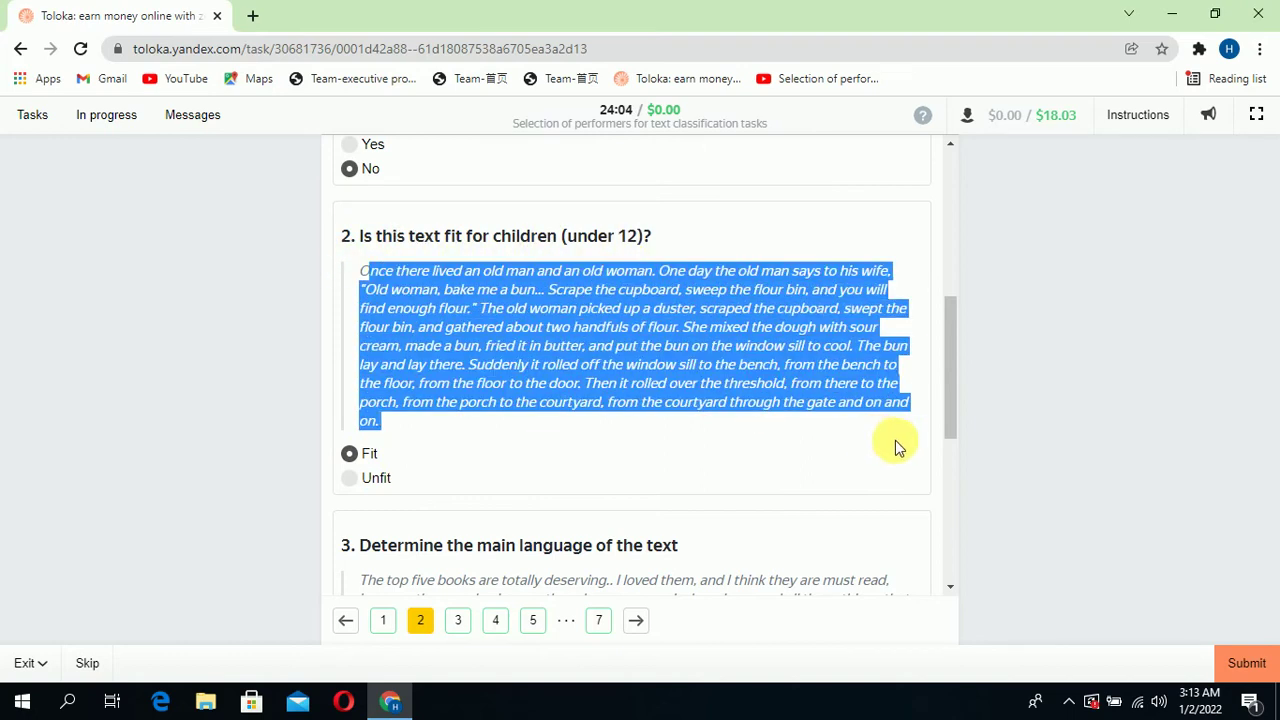
click(828, 446)
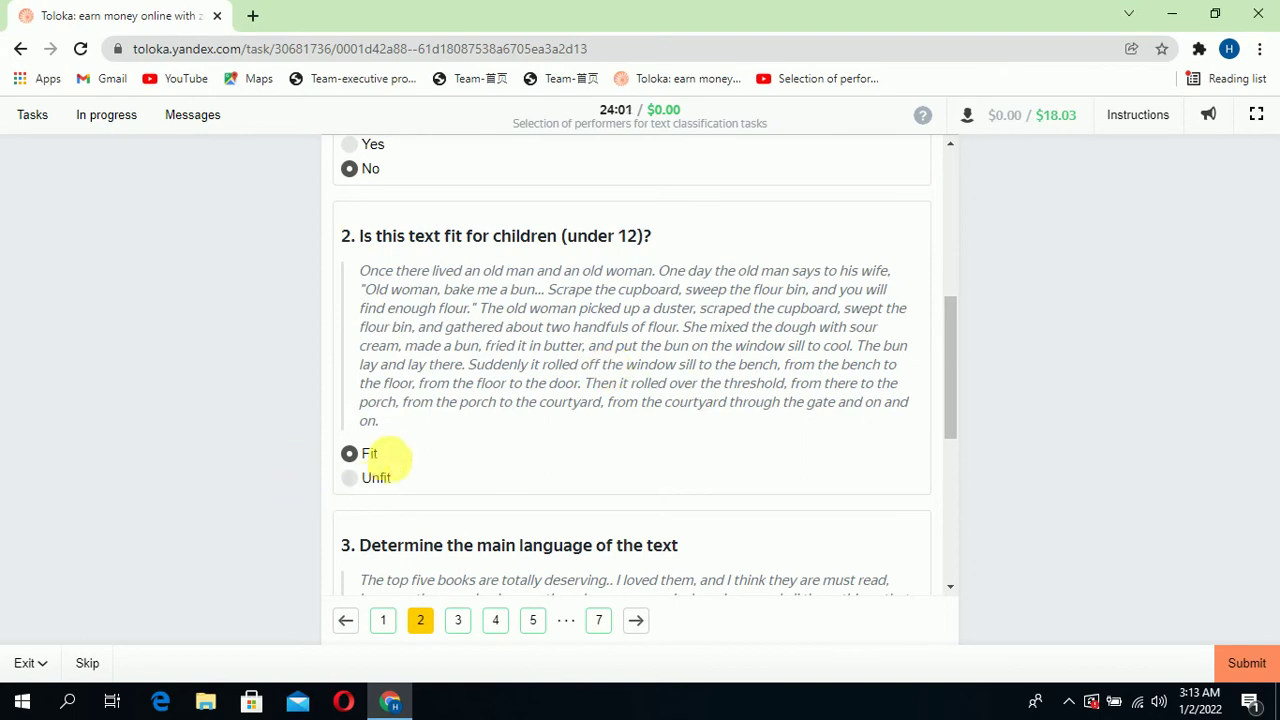
Step: Review page 2's questions on the main language of the text and the category of the phone review
scroll(457, 470, down, 3)
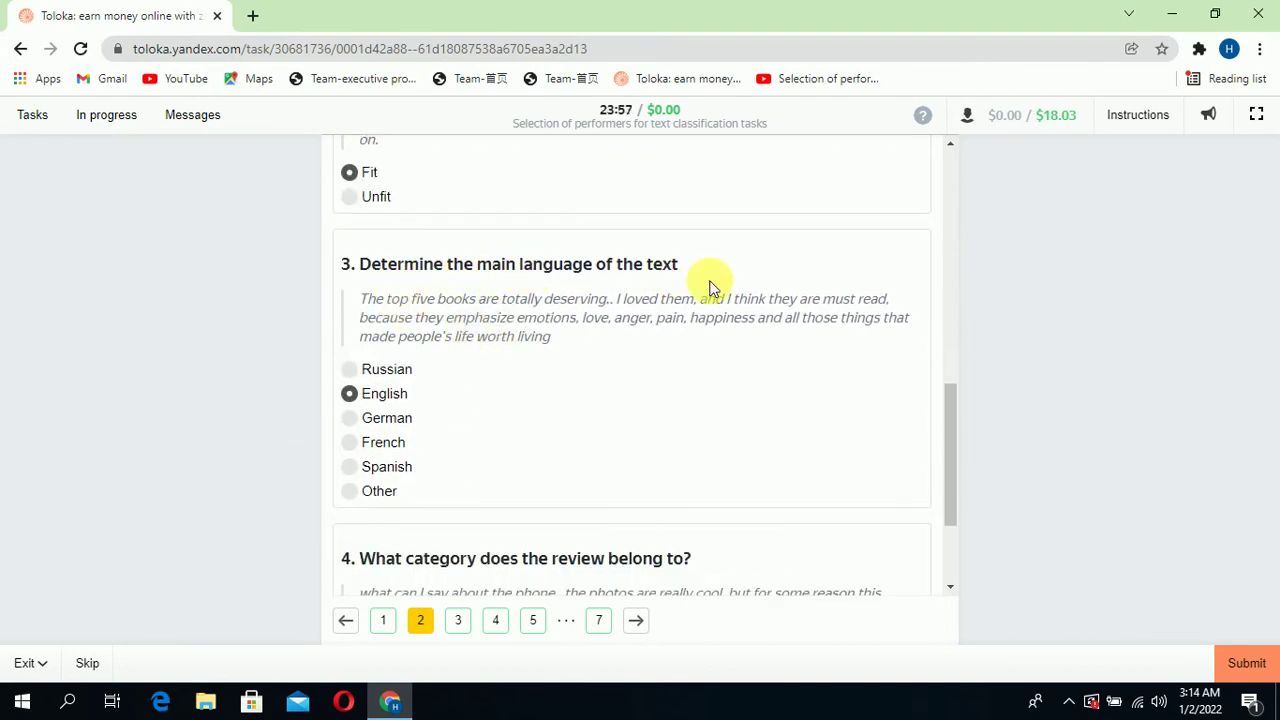
drag(357, 294, 588, 368)
click(705, 285)
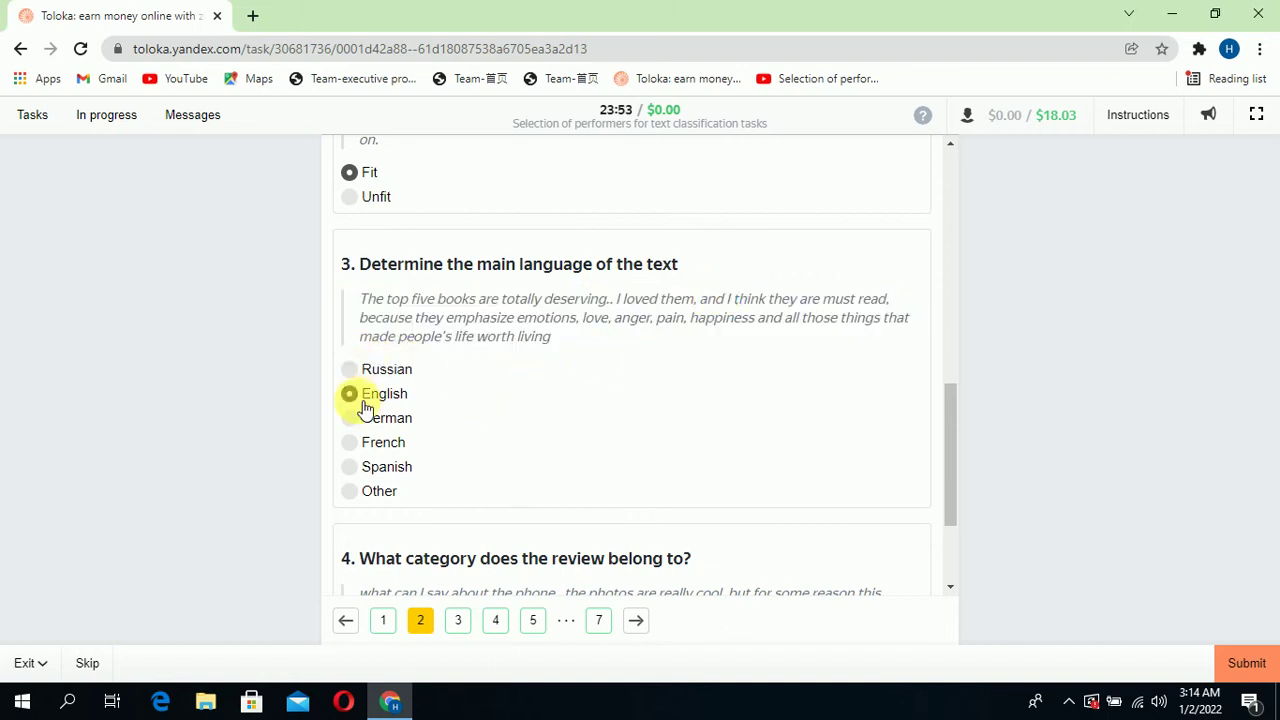
scroll(734, 471, down, 2)
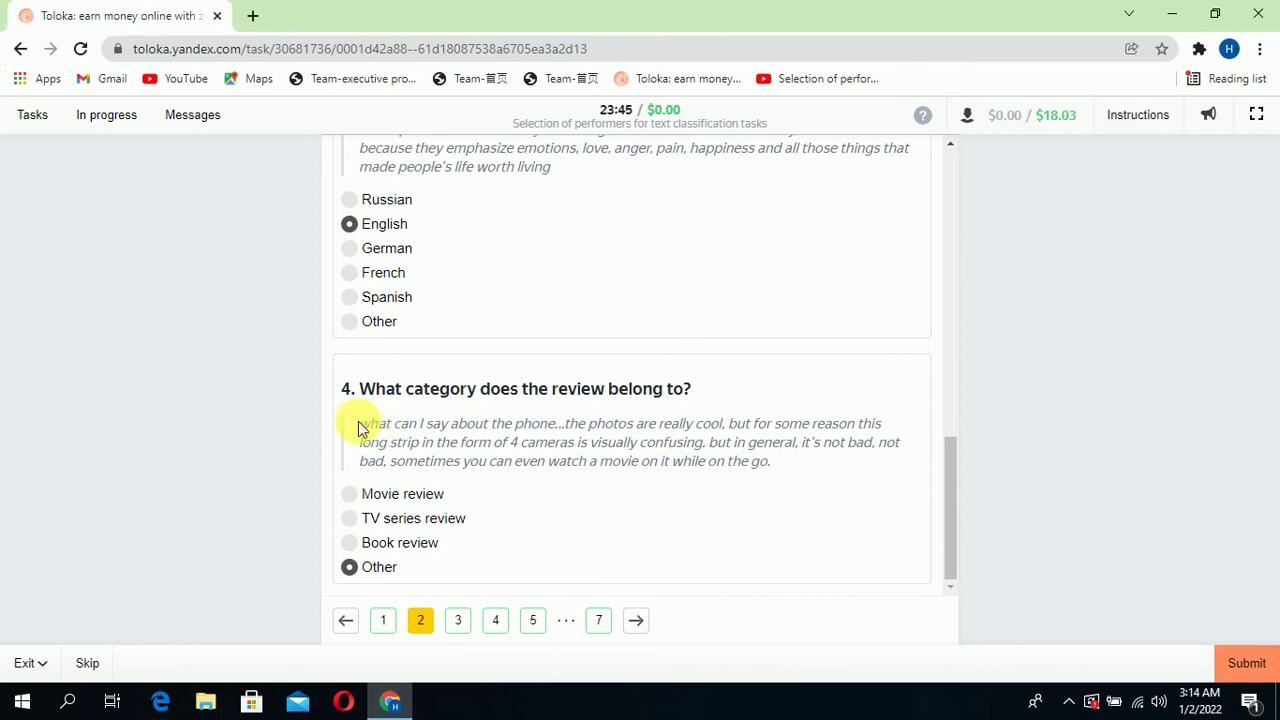
drag(358, 428, 769, 472)
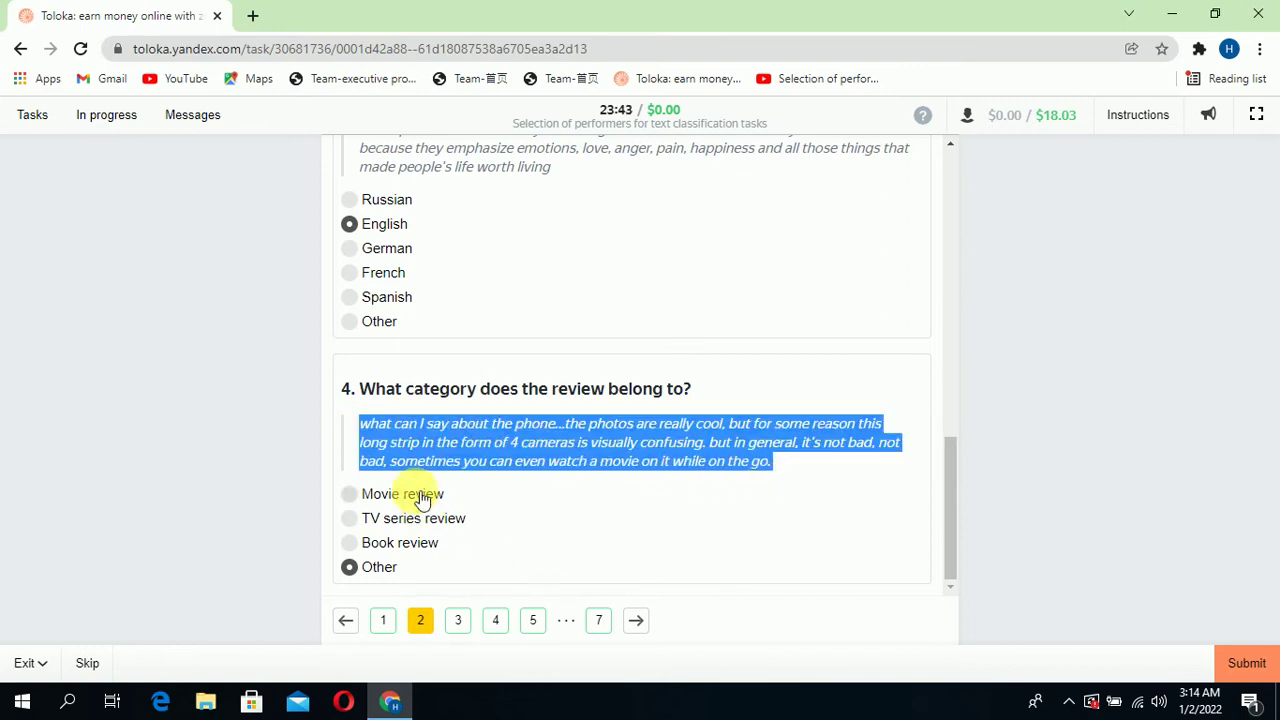
click(535, 563)
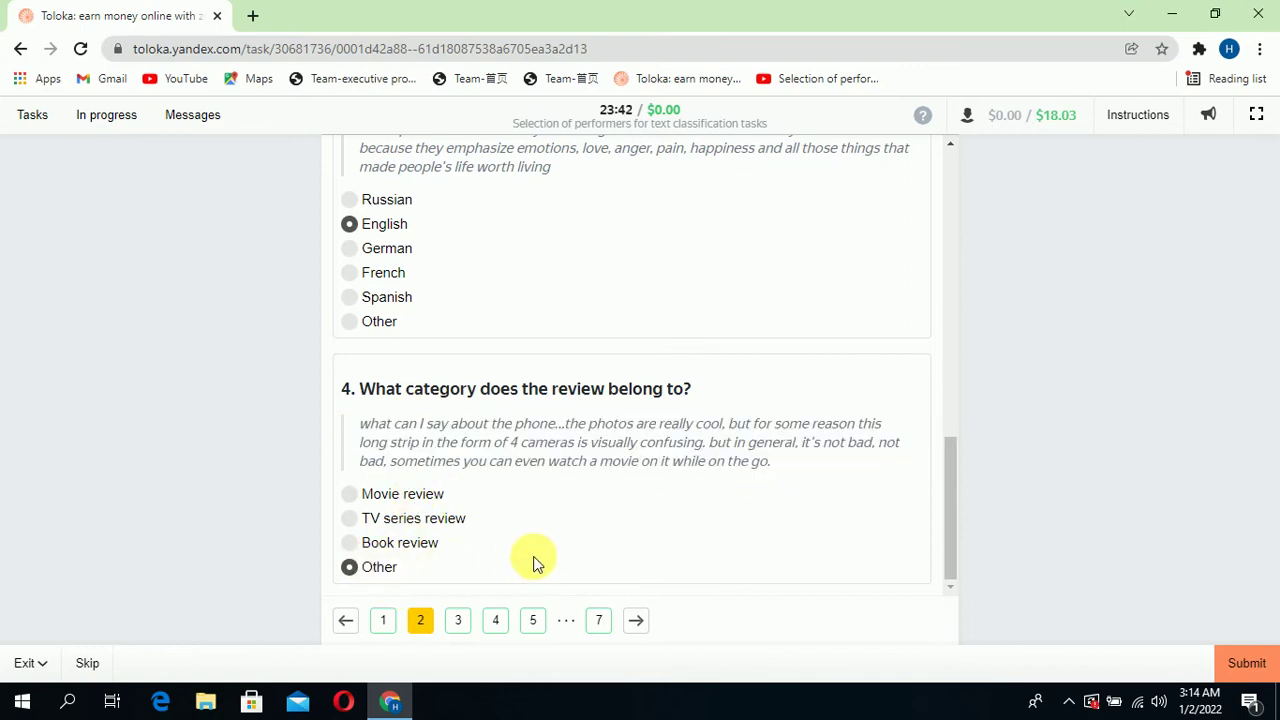
Step: Open page 3 and review question 1 on which violations the comment text contains
click(474, 620)
scroll(543, 294, down, 2)
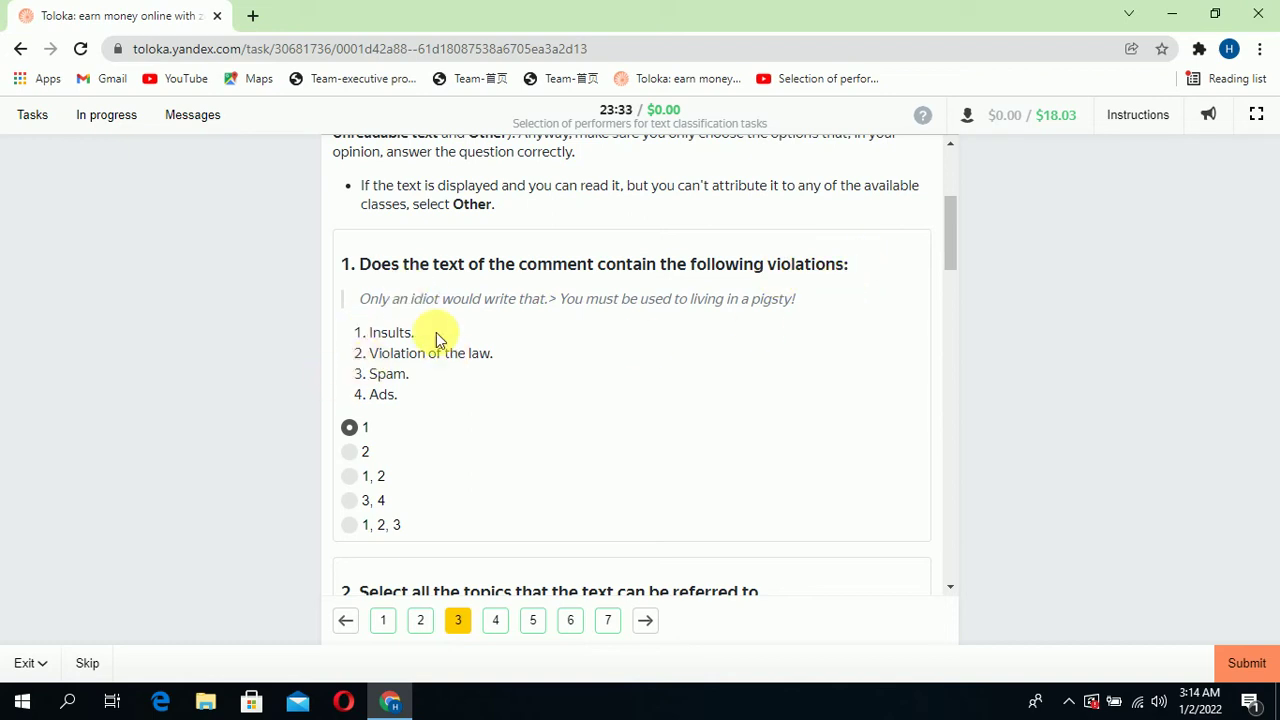
double_click(390, 332)
click(488, 332)
Step: Examine question 2 on the topics of the Peter I text, highlighting Economy, Politics and History in the topic list
scroll(551, 417, down, 2)
scroll(550, 418, down, 1)
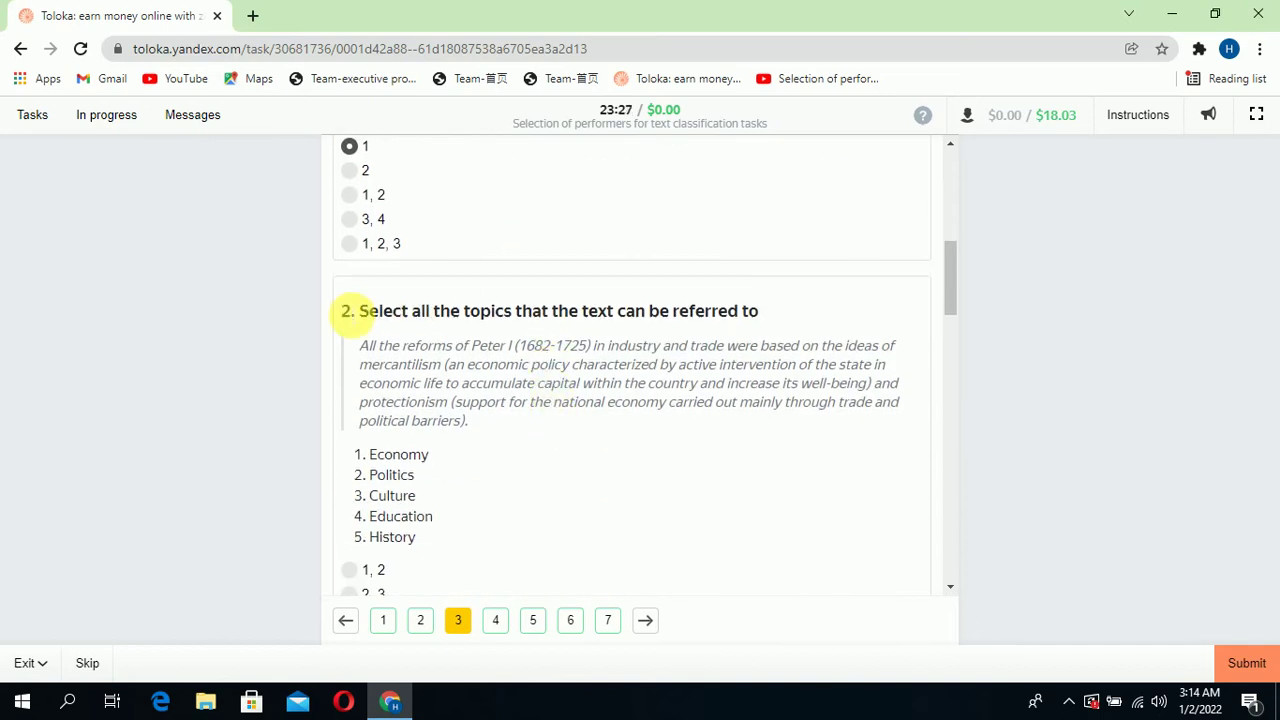
drag(362, 312, 794, 317)
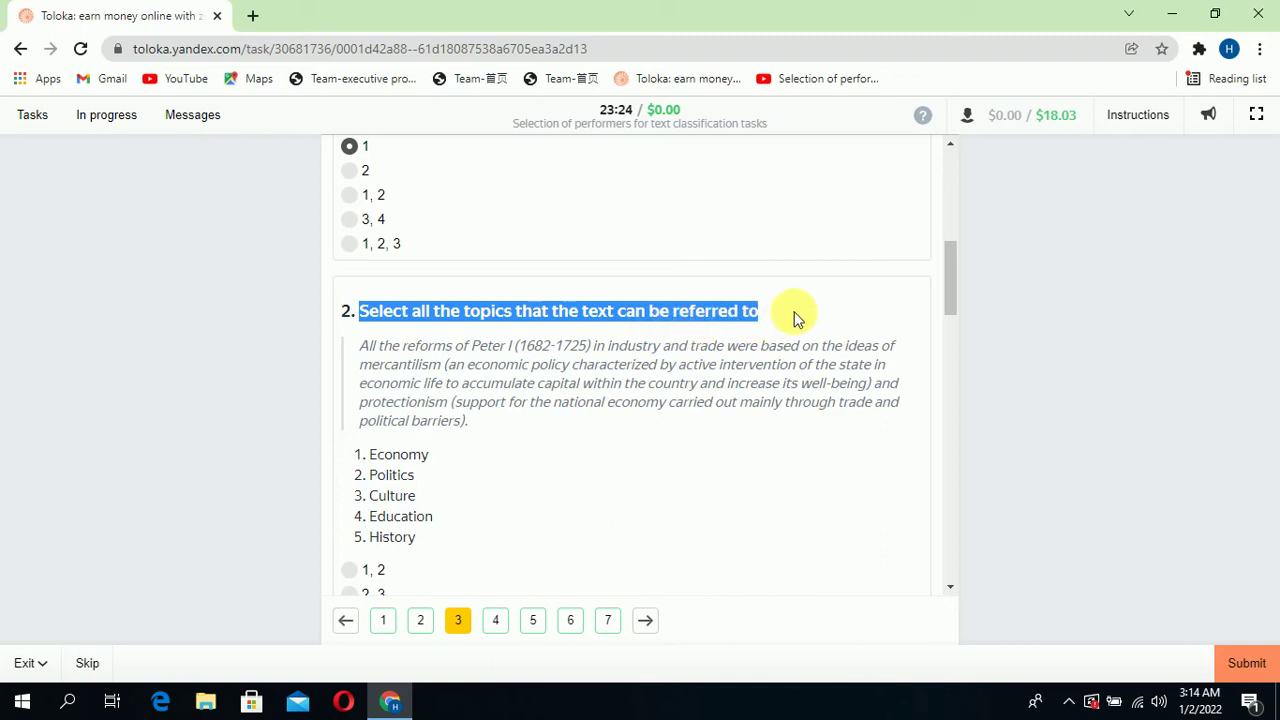
click(676, 482)
drag(379, 360, 491, 423)
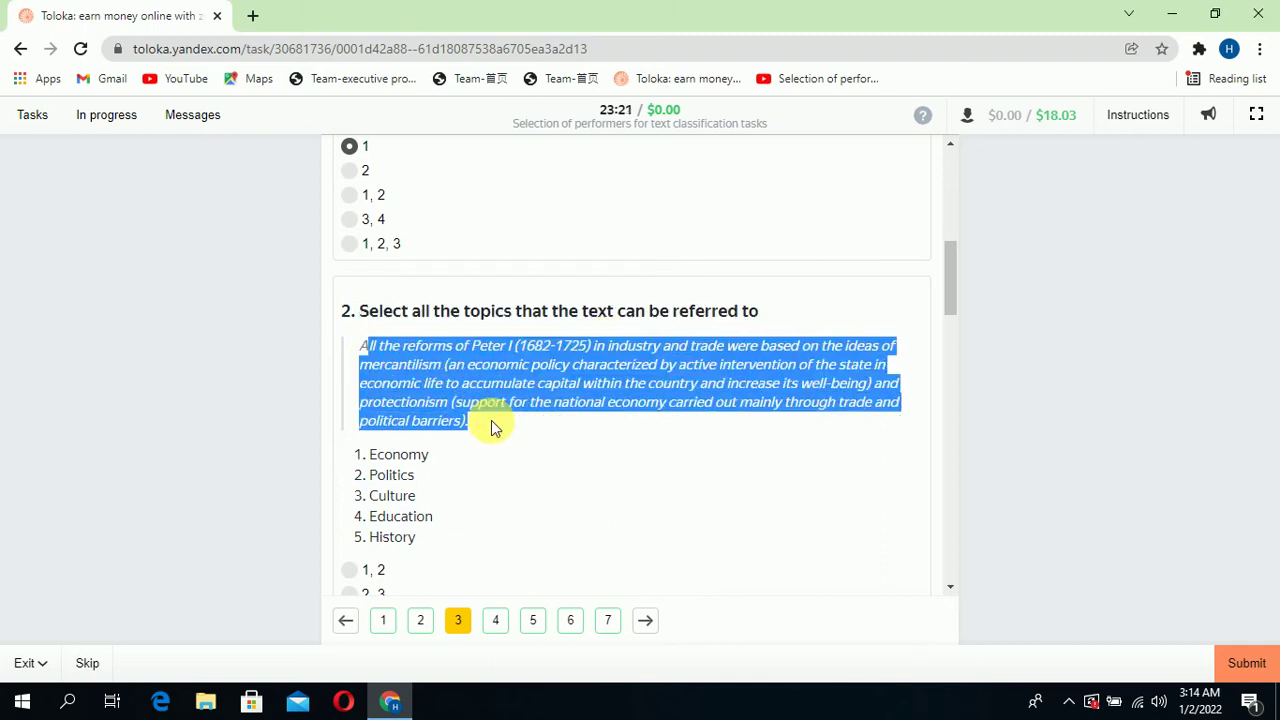
click(771, 583)
scroll(780, 500, down, 2)
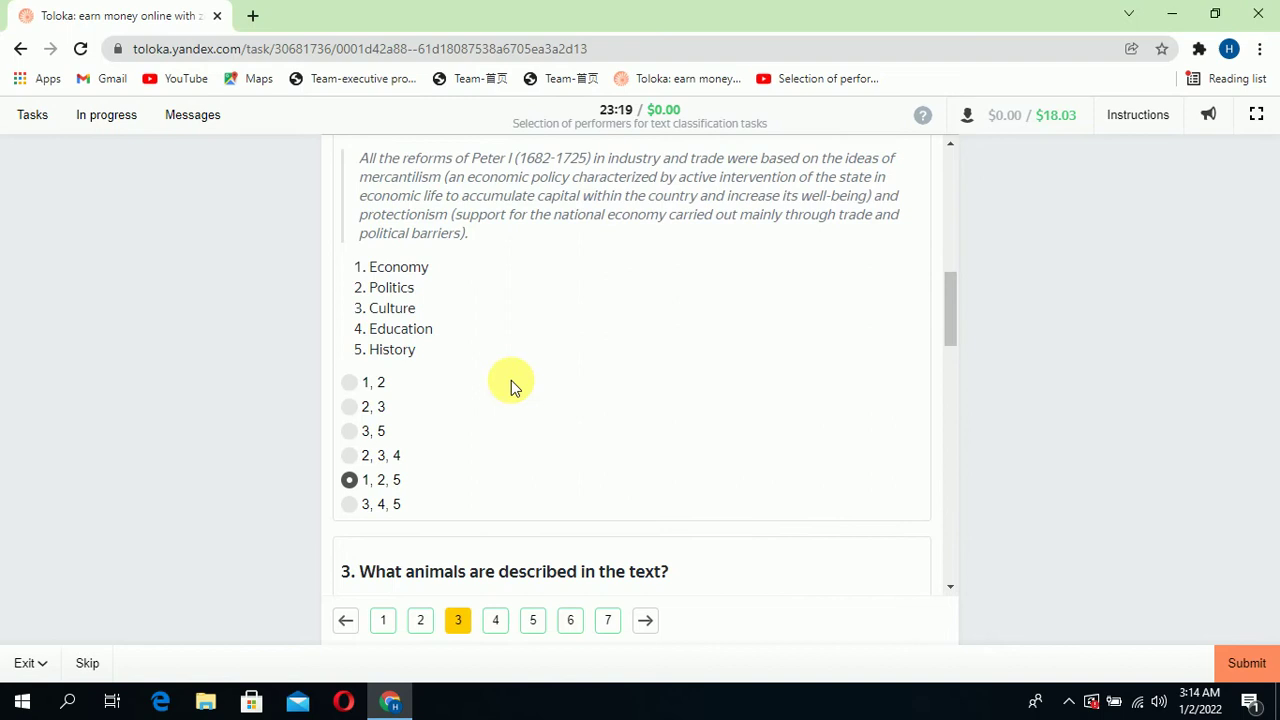
drag(368, 267, 429, 267)
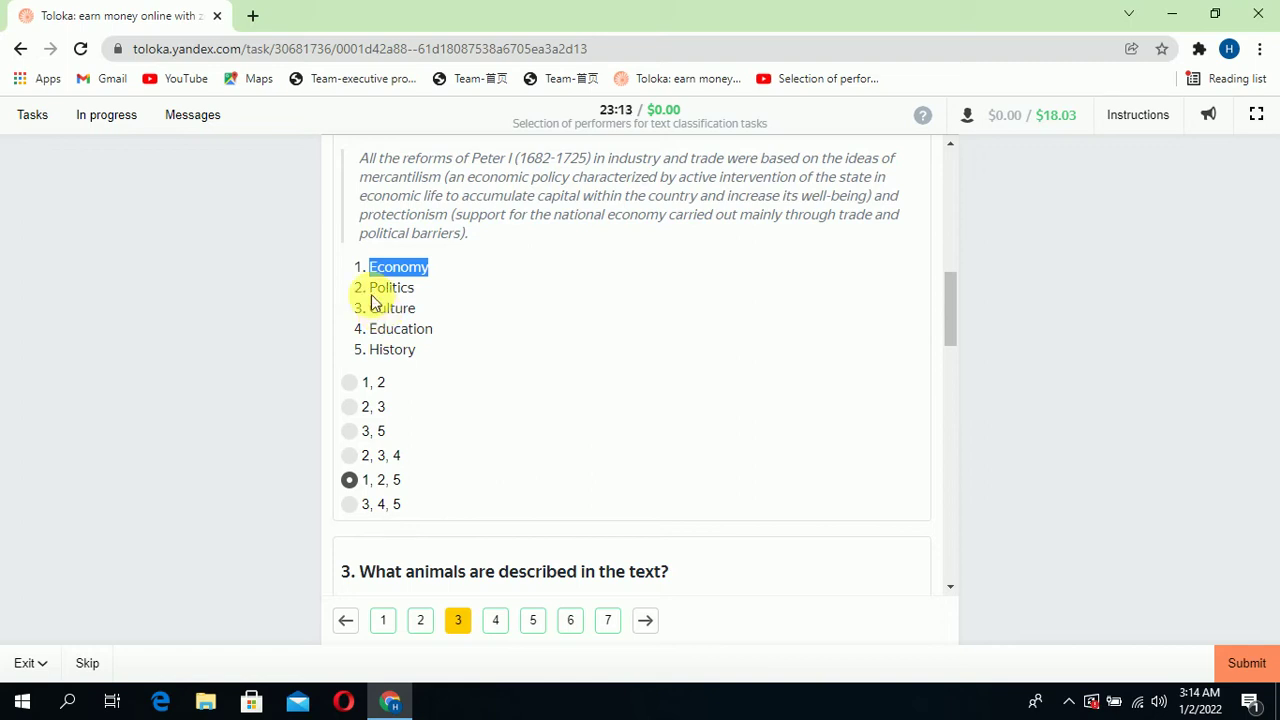
drag(369, 287, 474, 289)
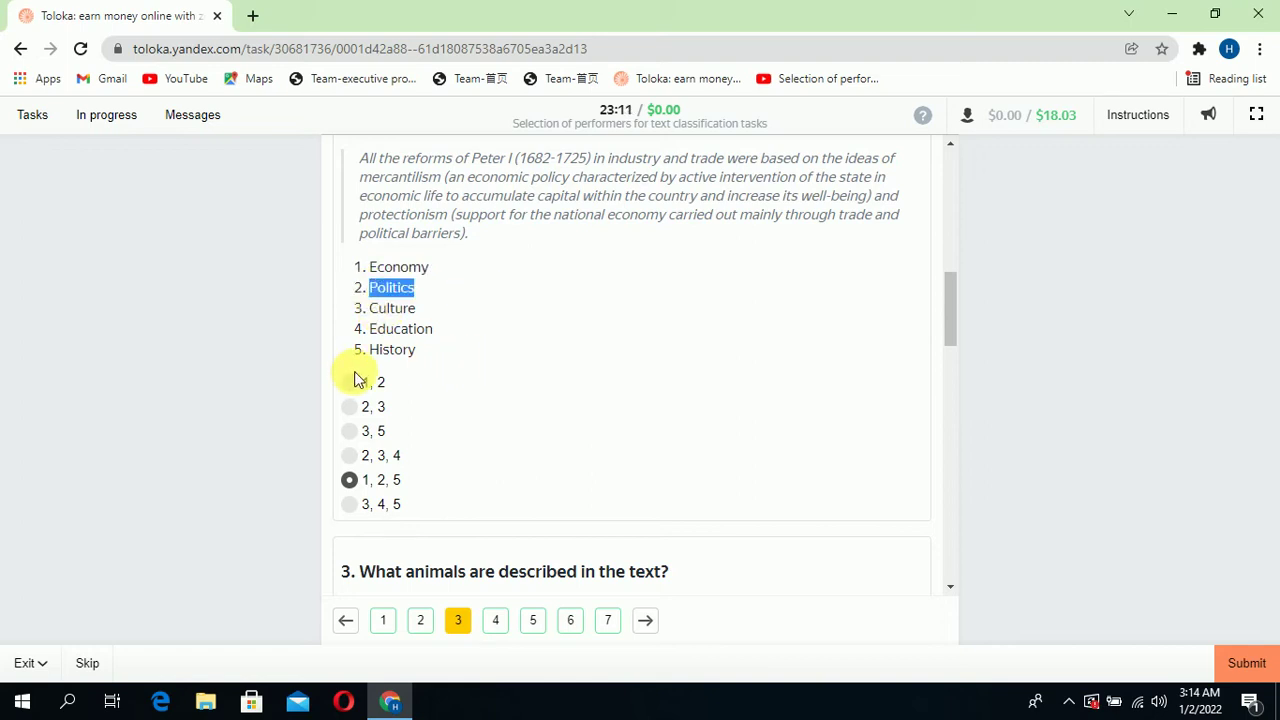
drag(366, 352, 462, 345)
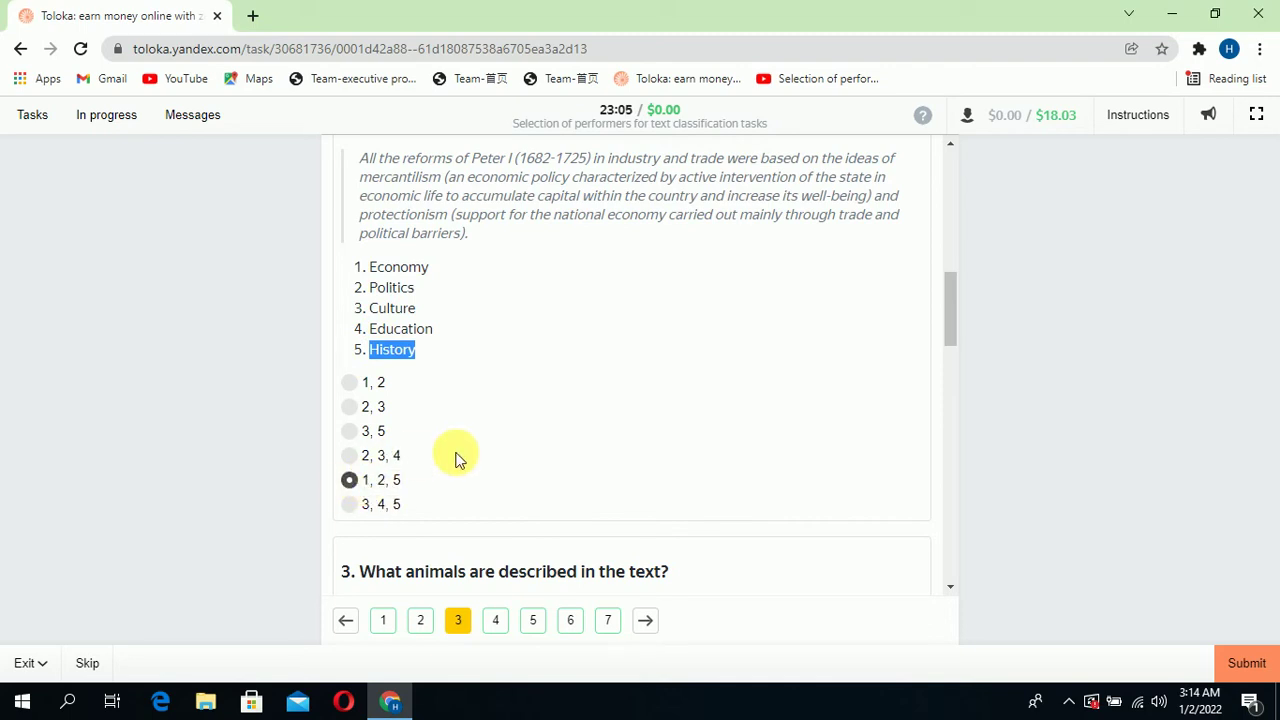
Step: Read question 3 about the animals described in the deer text and check its selected answer
scroll(455, 458, down, 4)
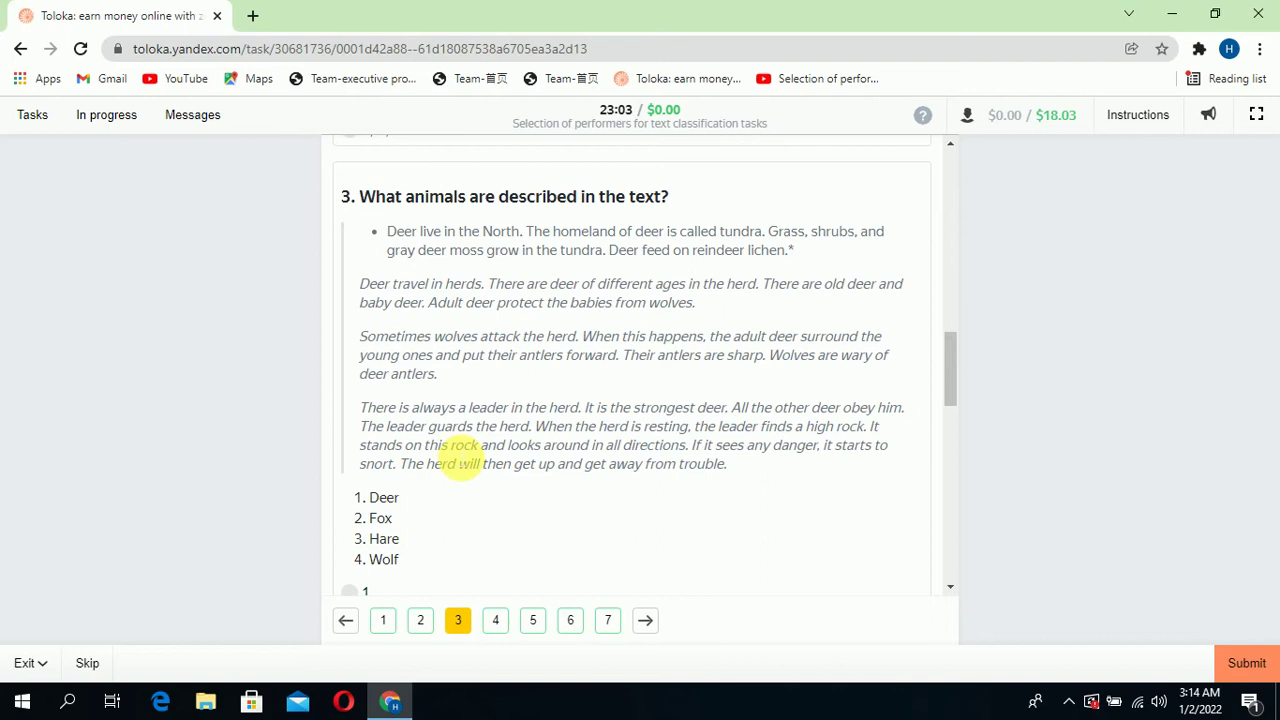
drag(375, 196, 663, 200)
scroll(652, 507, down, 2)
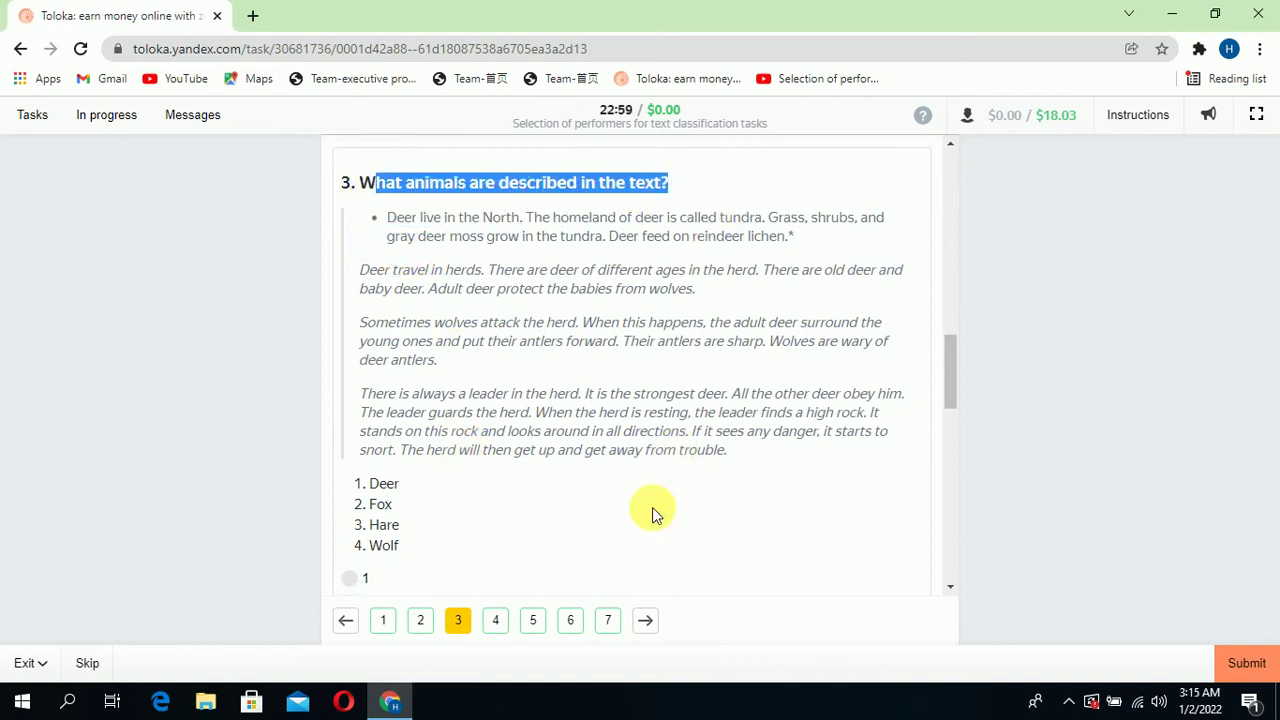
scroll(600, 318, up, 3)
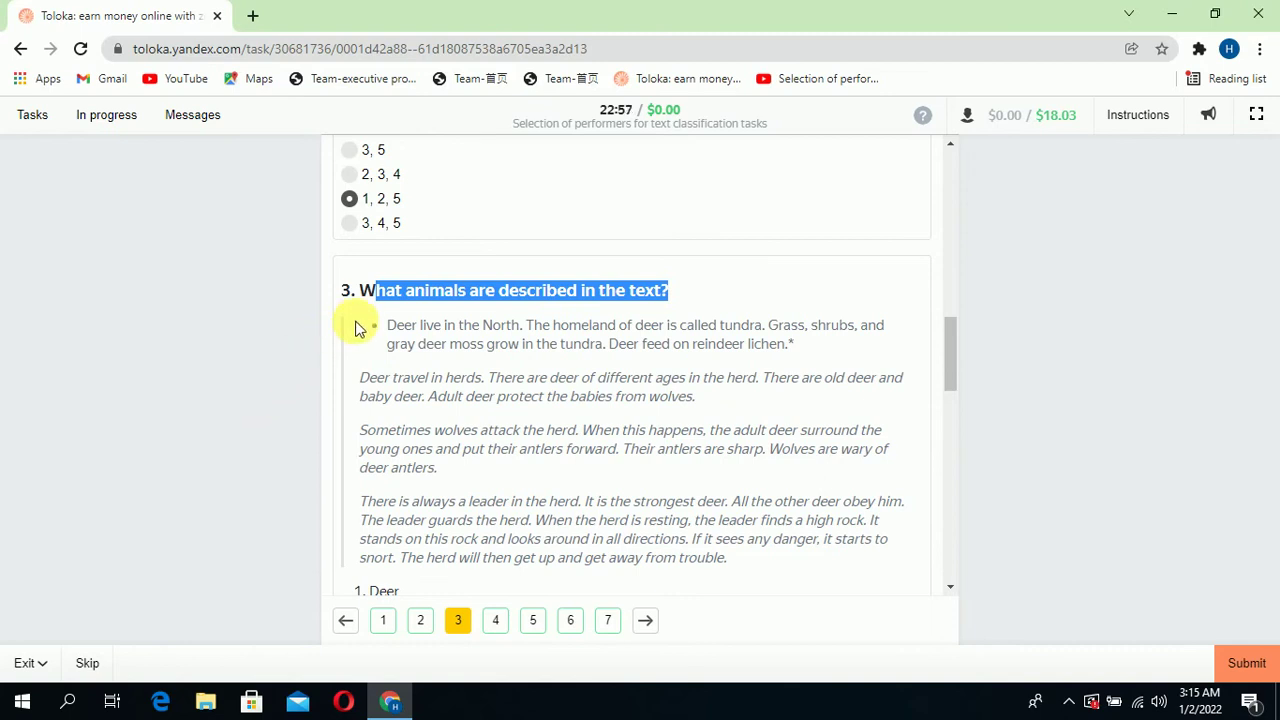
drag(360, 325, 855, 540)
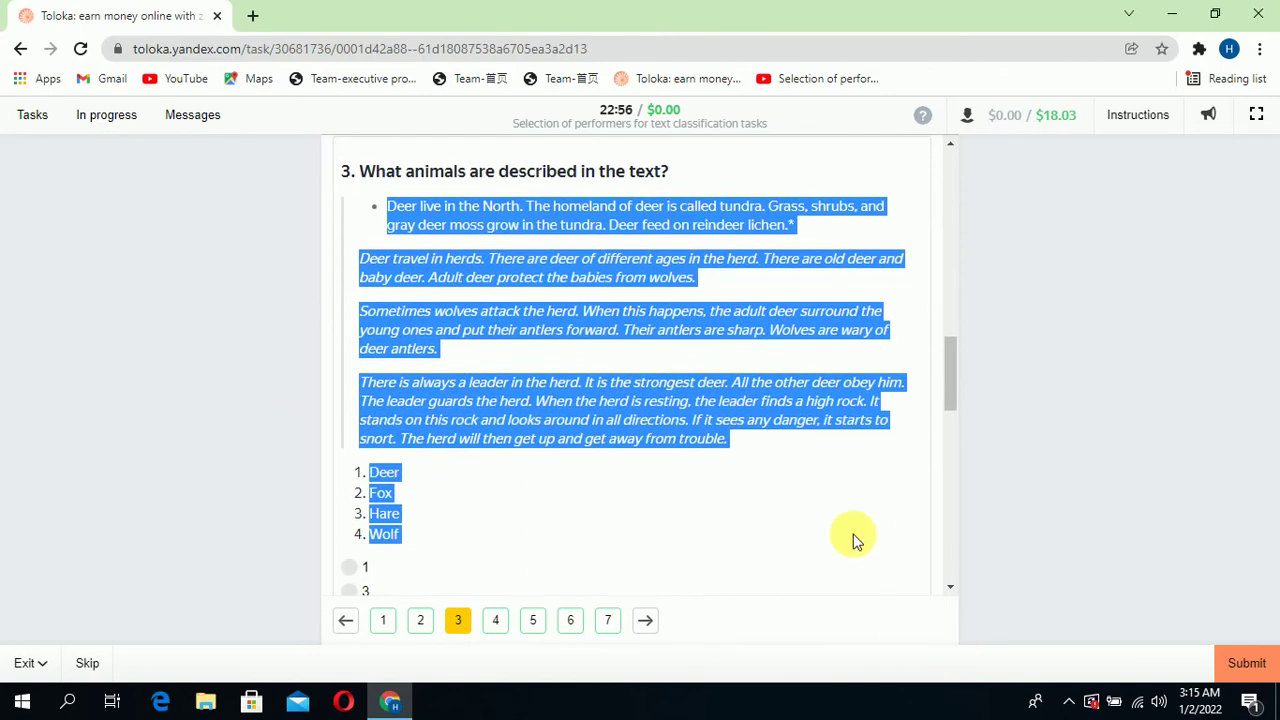
click(422, 496)
scroll(482, 537, down, 4)
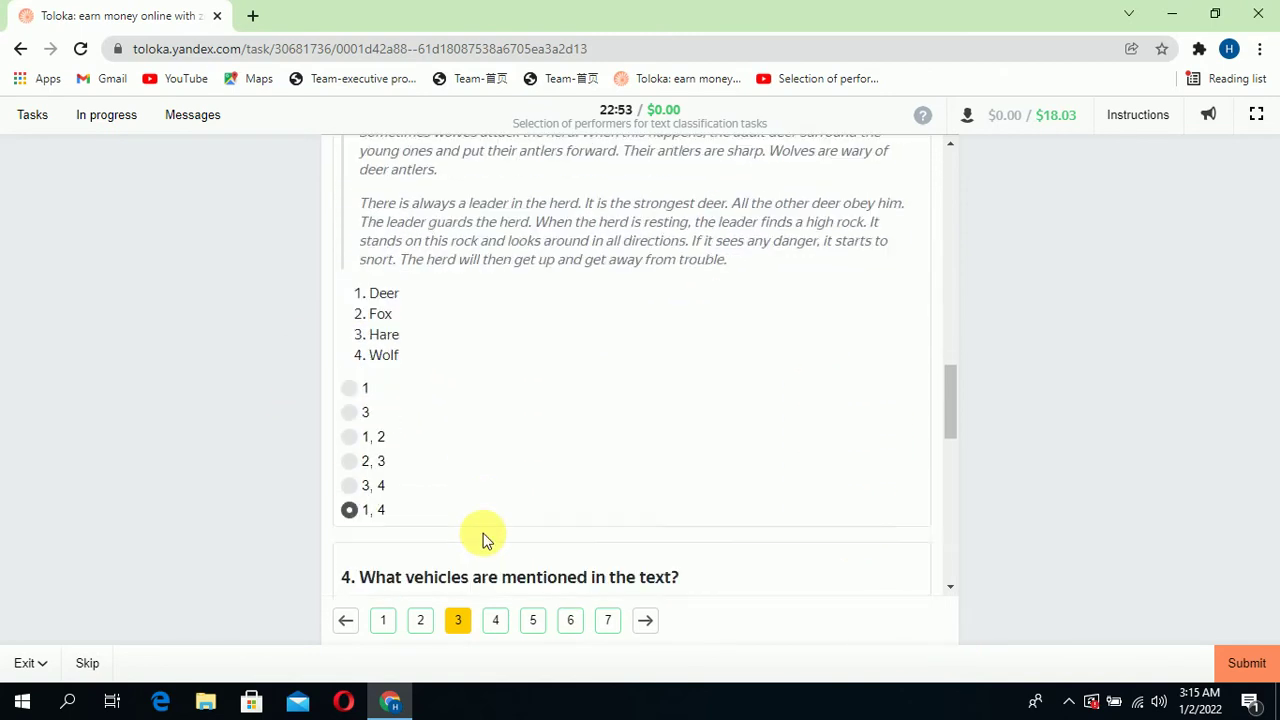
scroll(365, 570, up, 2)
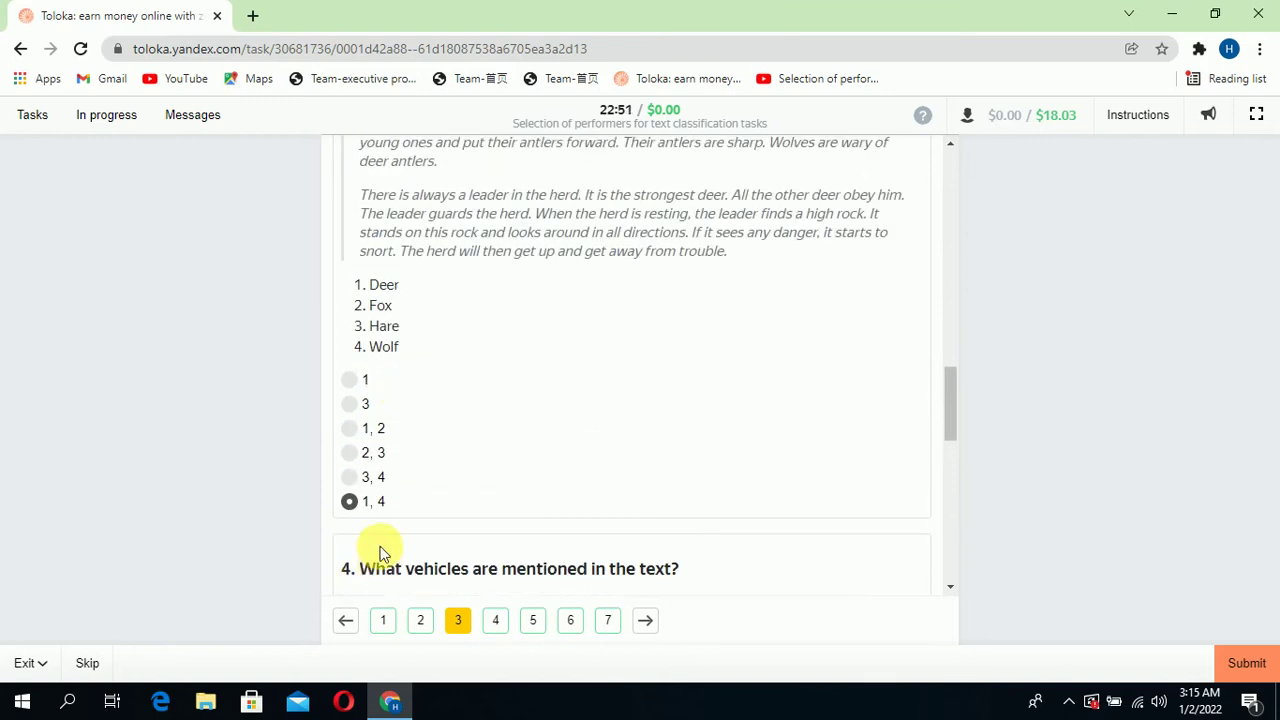
Step: Read question 4 about the vehicles mentioned in the text and check its selected answer against the vehicle list
scroll(540, 331, down, 3)
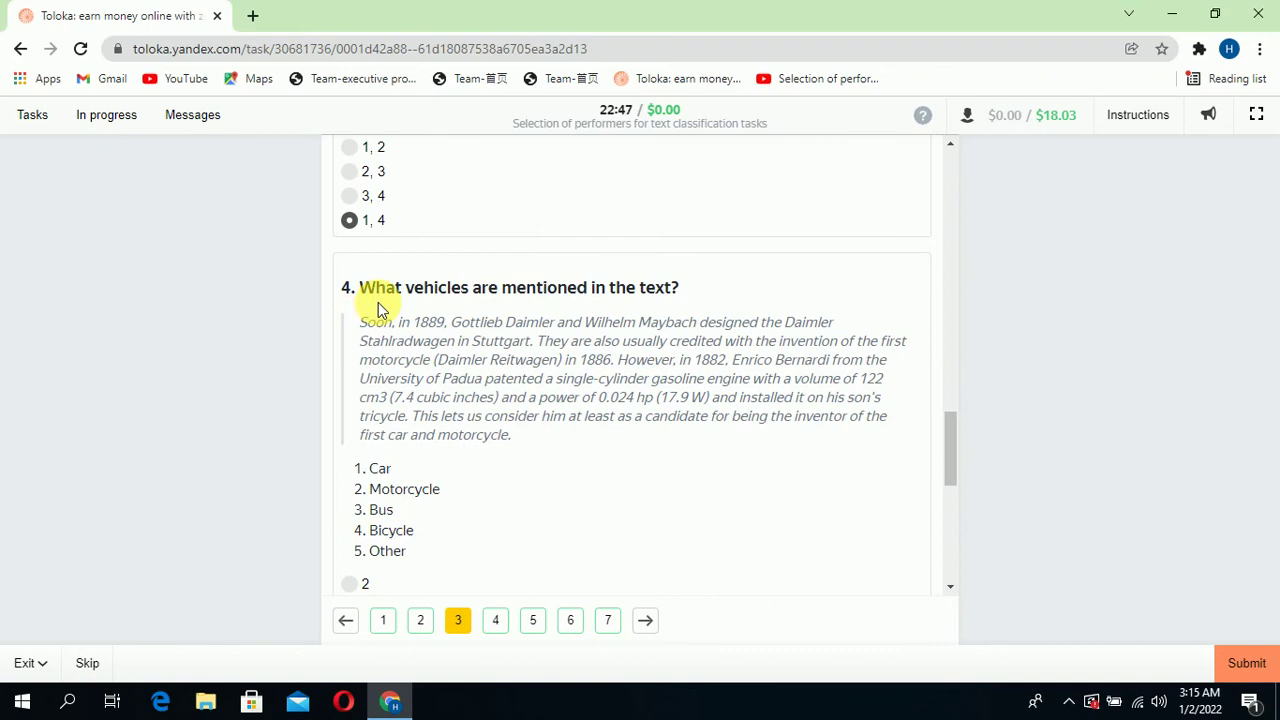
scroll(607, 379, down, 1)
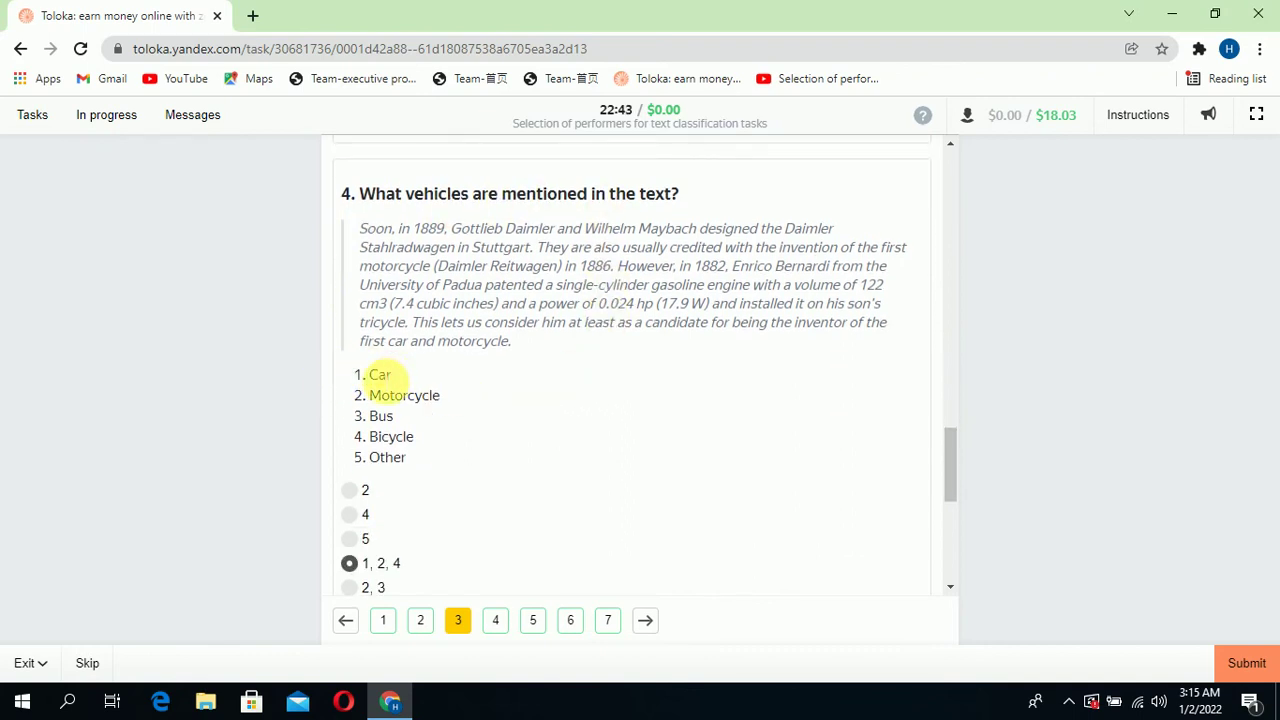
drag(392, 395, 403, 437)
click(575, 428)
scroll(627, 434, down, 1)
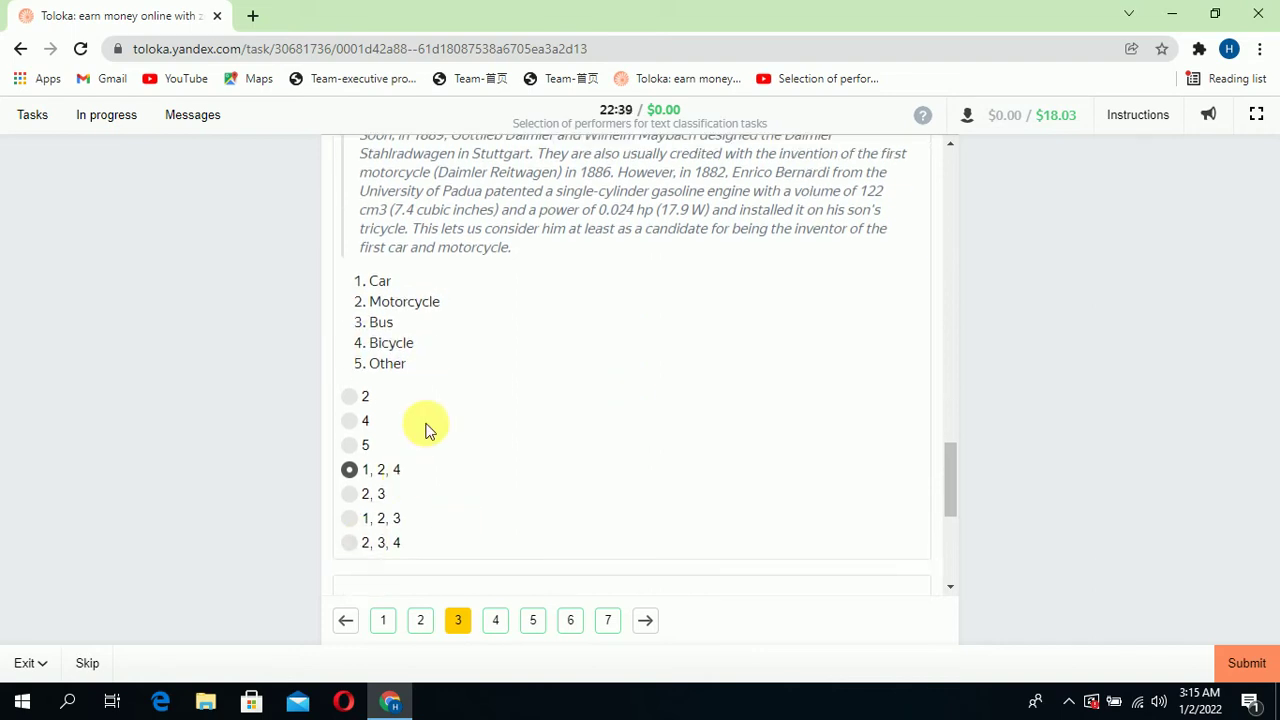
Step: Read question 5 about tags describing the handicraft text and check its selected answer
scroll(418, 493, down, 4)
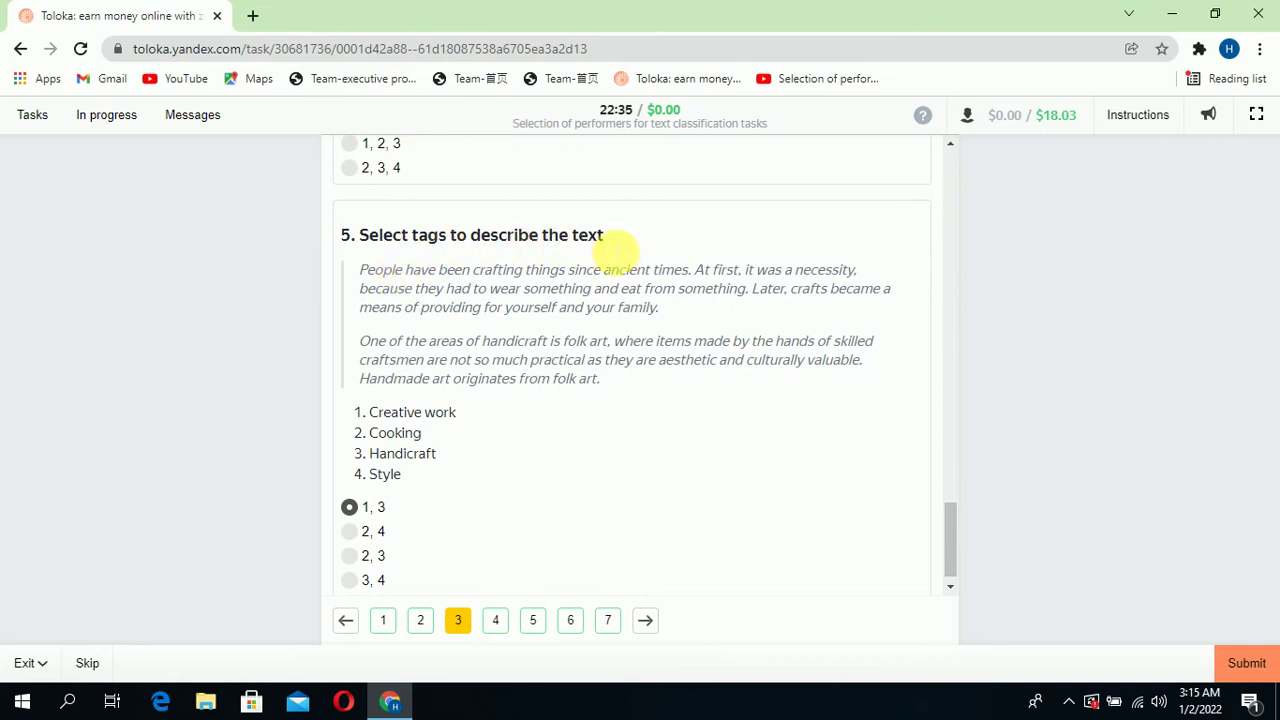
drag(360, 272, 644, 376)
click(675, 425)
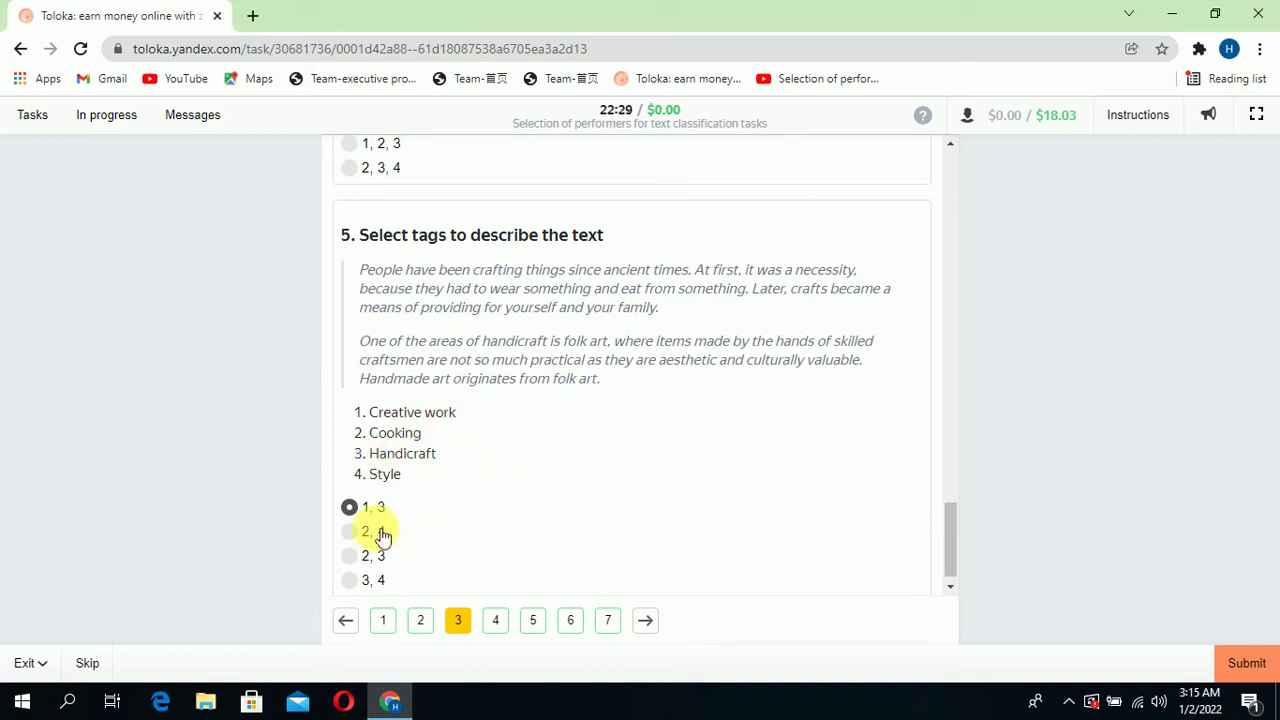
scroll(520, 522, down, 1)
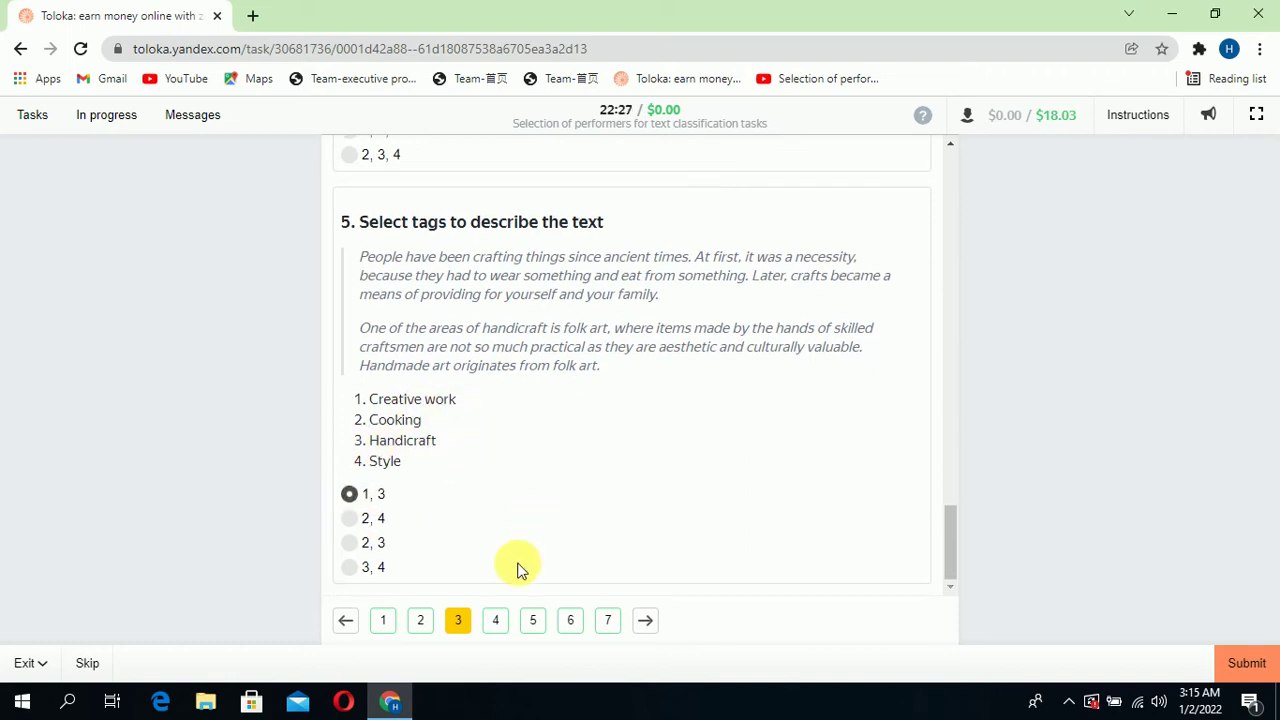
Step: Open page 4 and check the answers to question 1 on headline typos and question 2 on whether yes/no fits the question
click(496, 620)
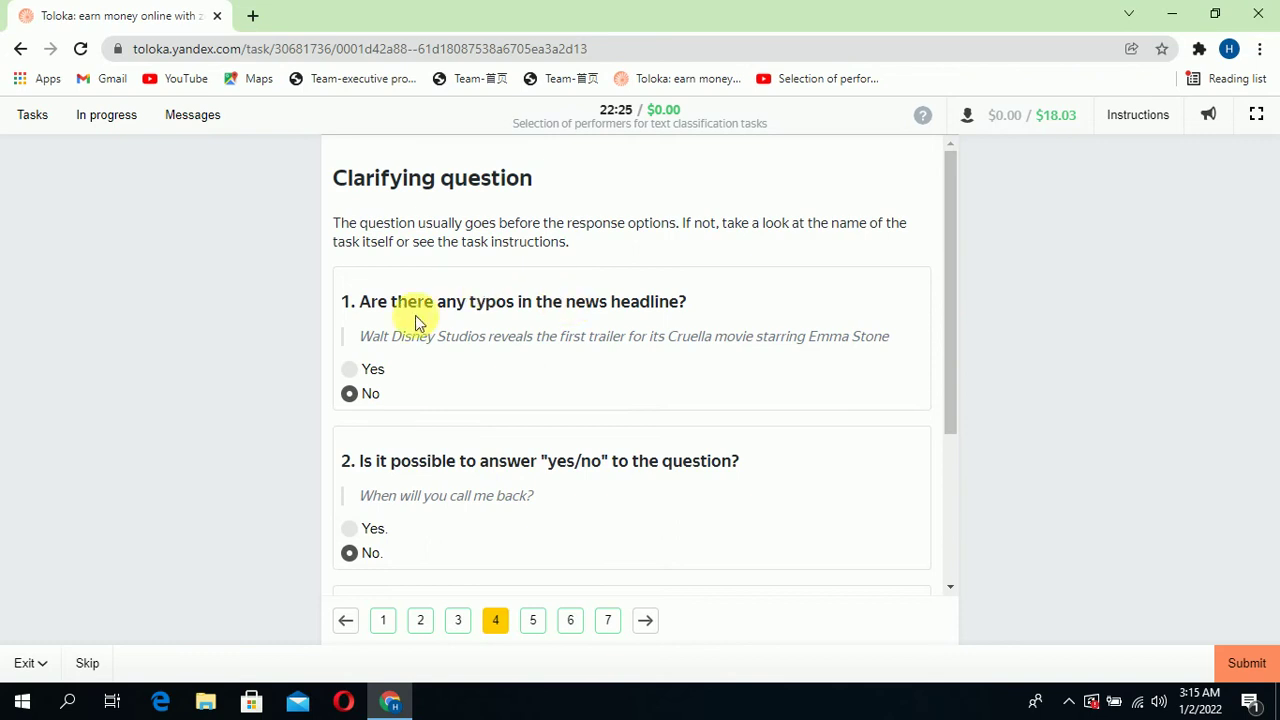
drag(372, 306, 684, 310)
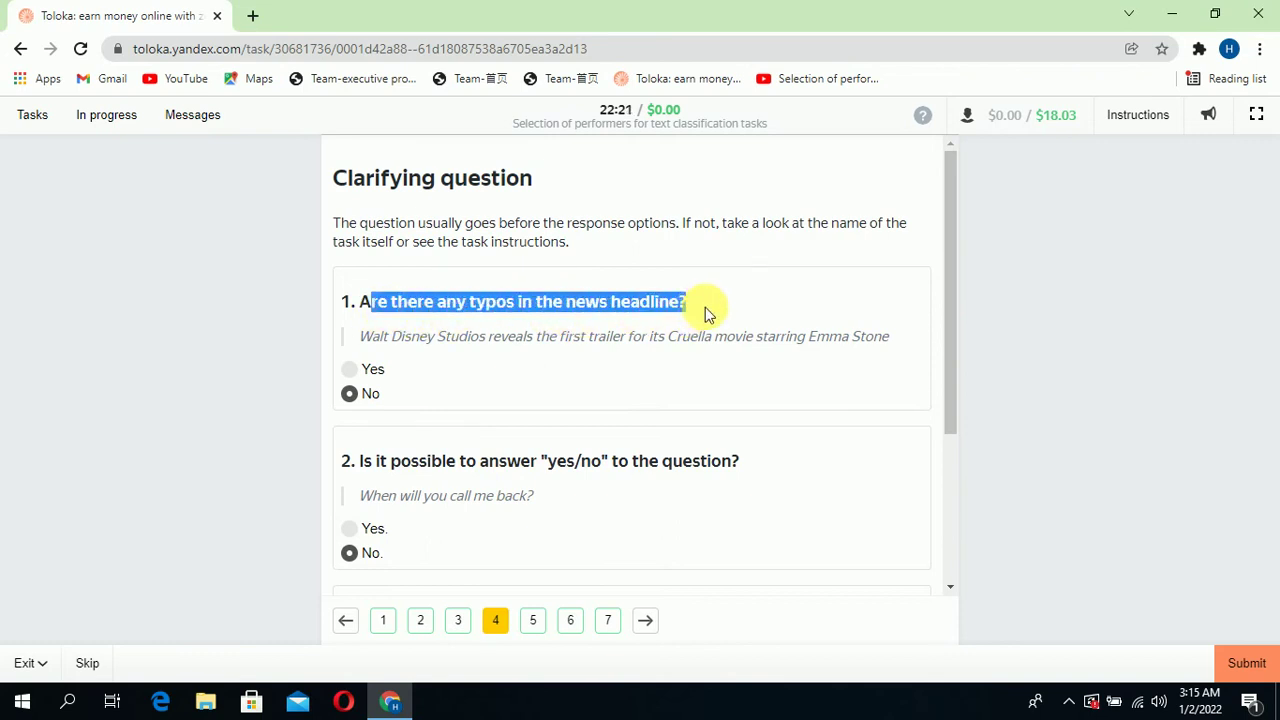
click(714, 303)
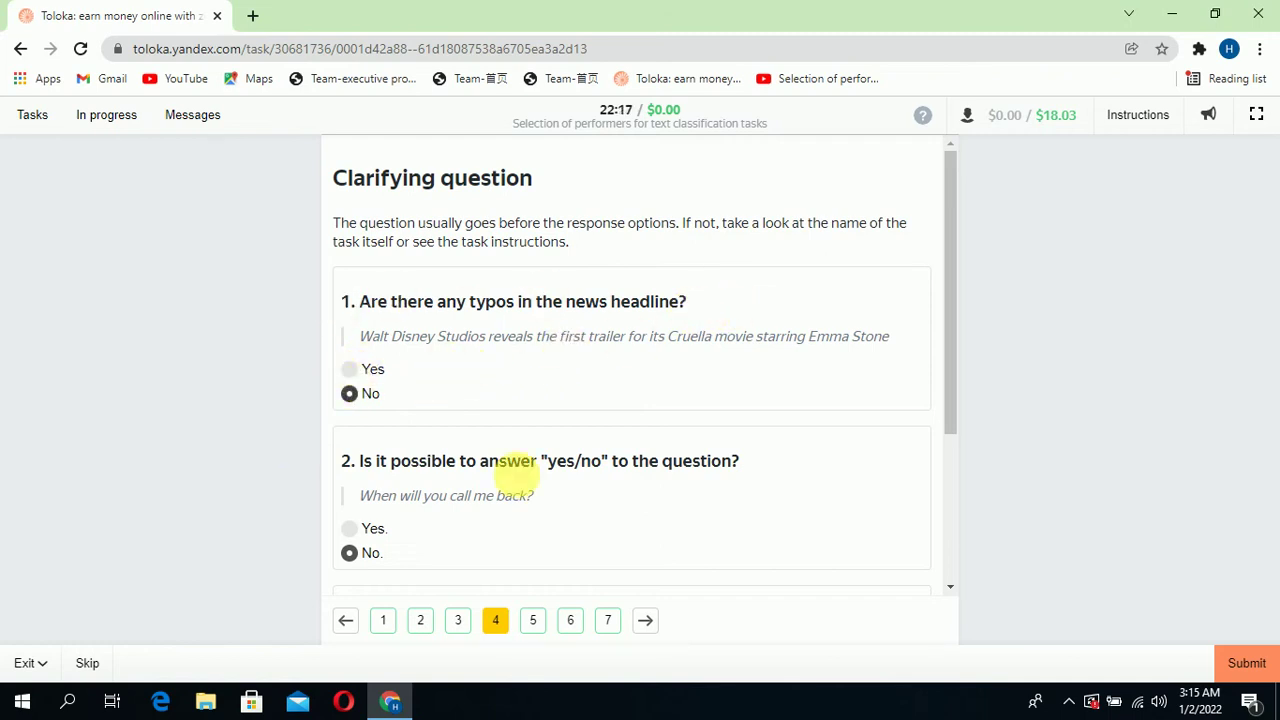
scroll(600, 534, down, 2)
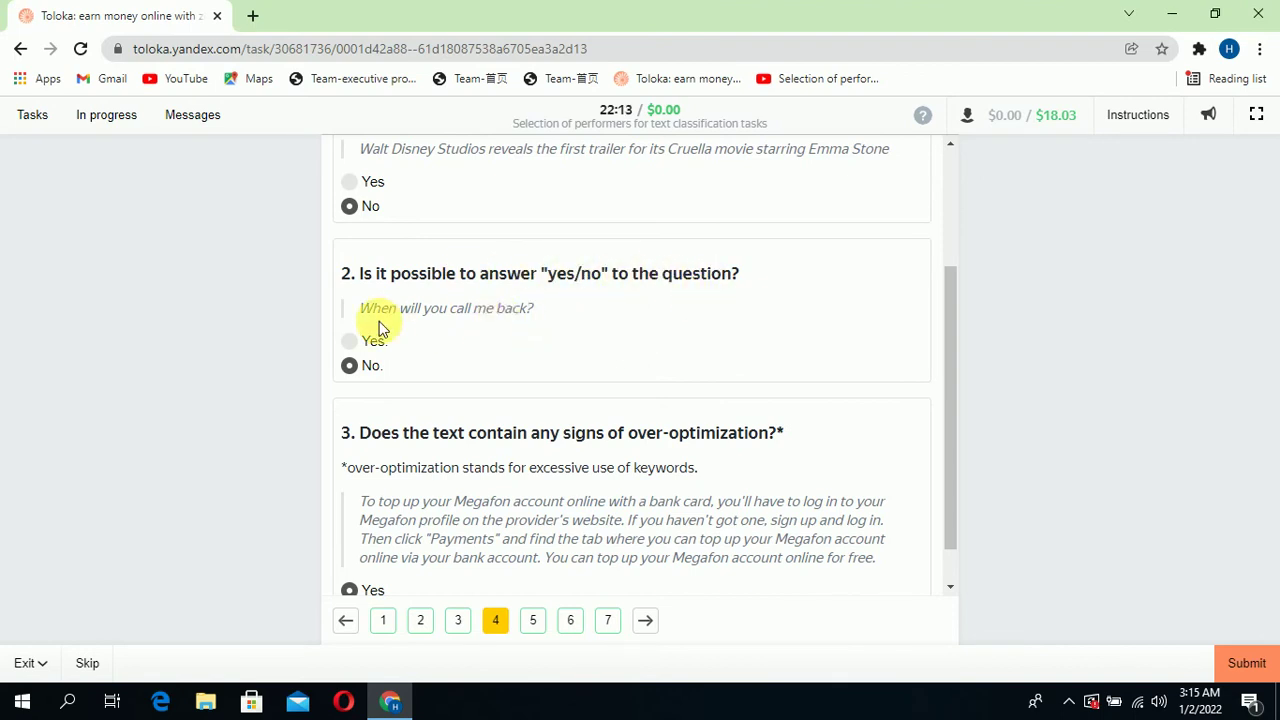
drag(388, 308, 533, 308)
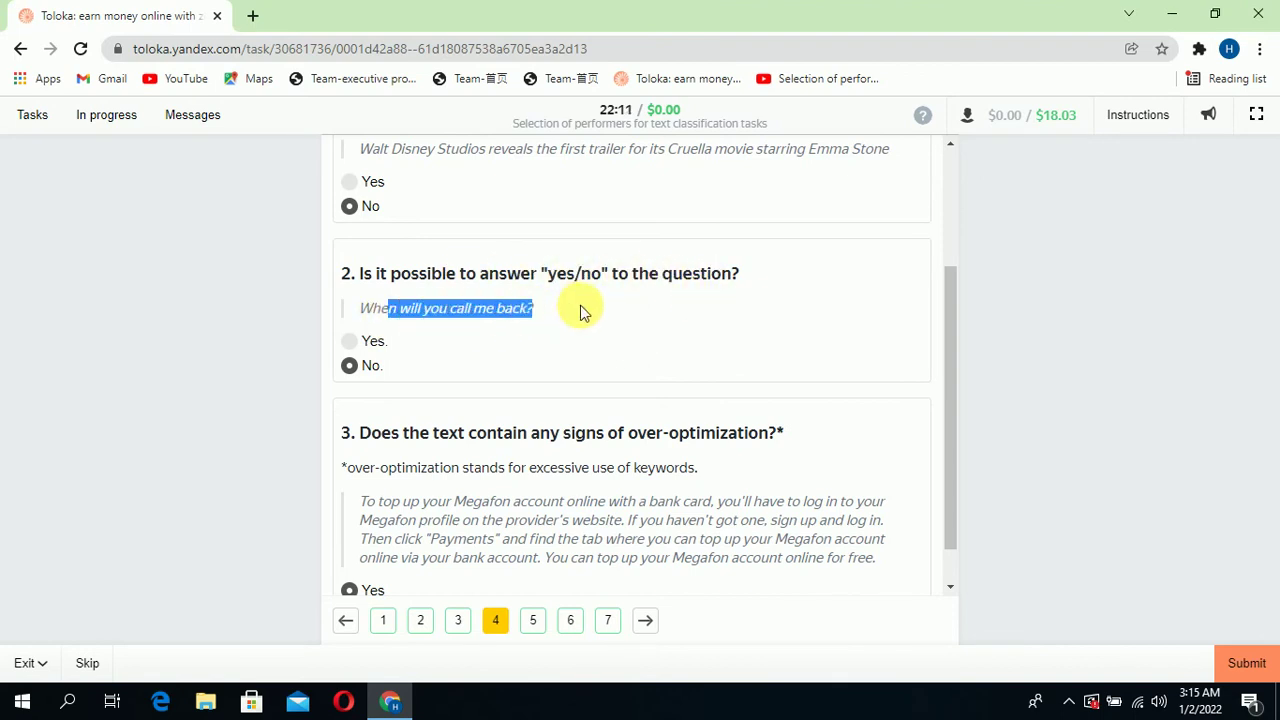
click(580, 306)
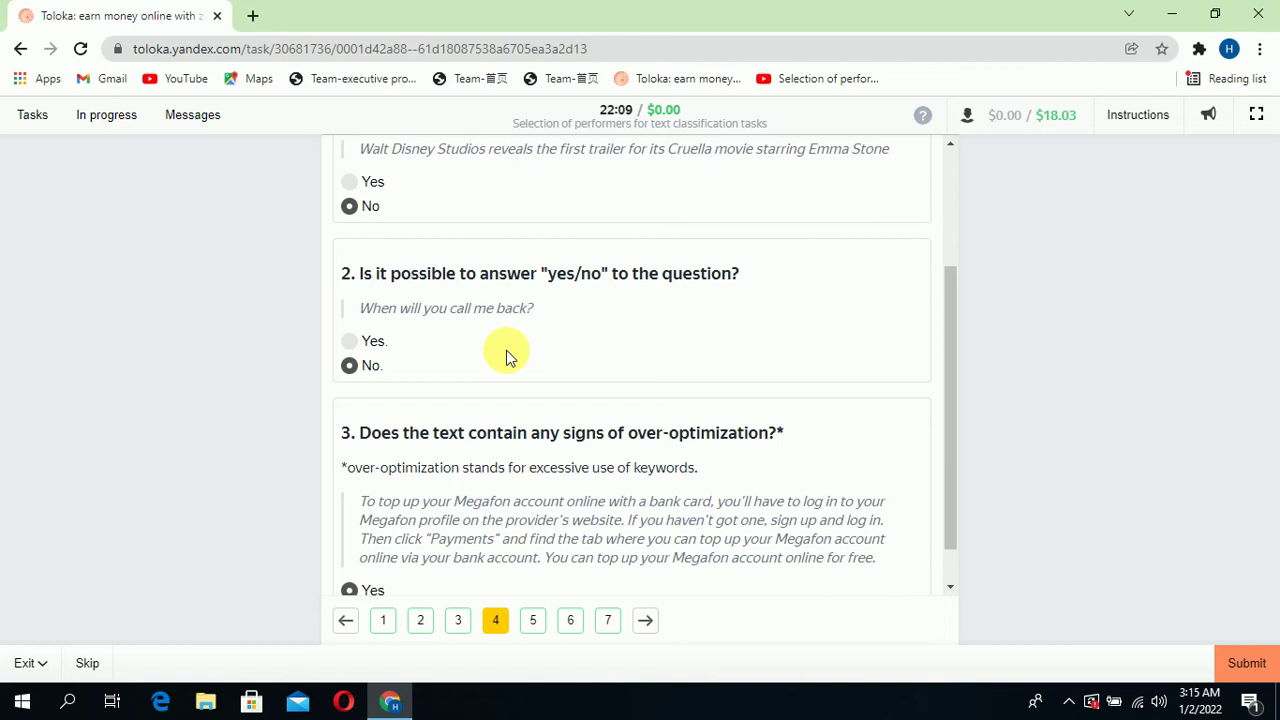
Step: Read question 3 about signs of over-optimization in the Megafon text and check its selected answer
scroll(398, 408, down, 1)
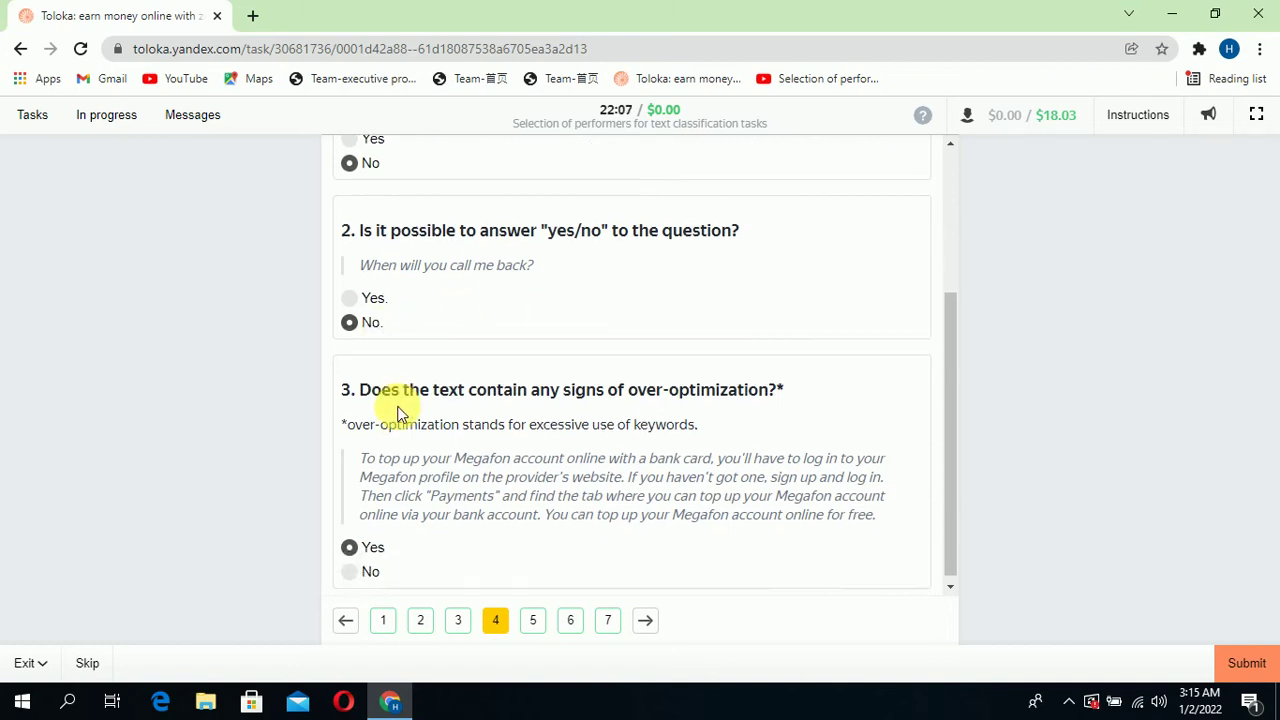
drag(380, 386, 812, 387)
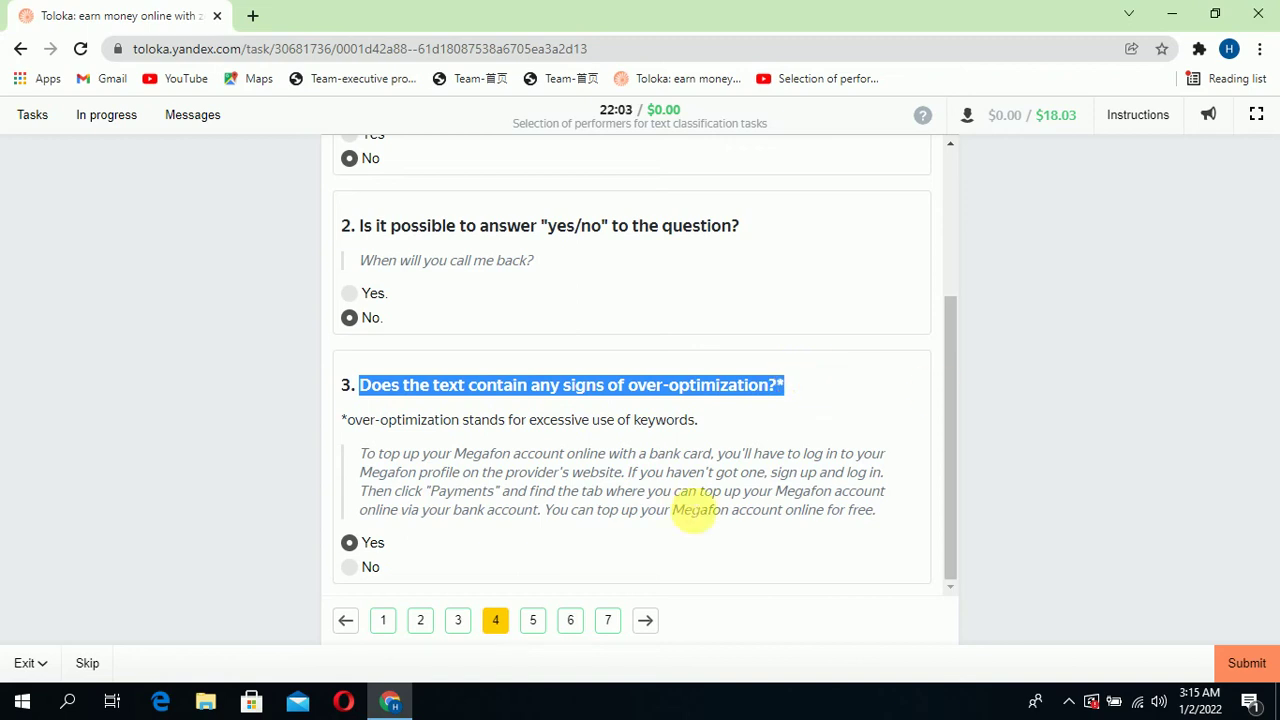
click(420, 543)
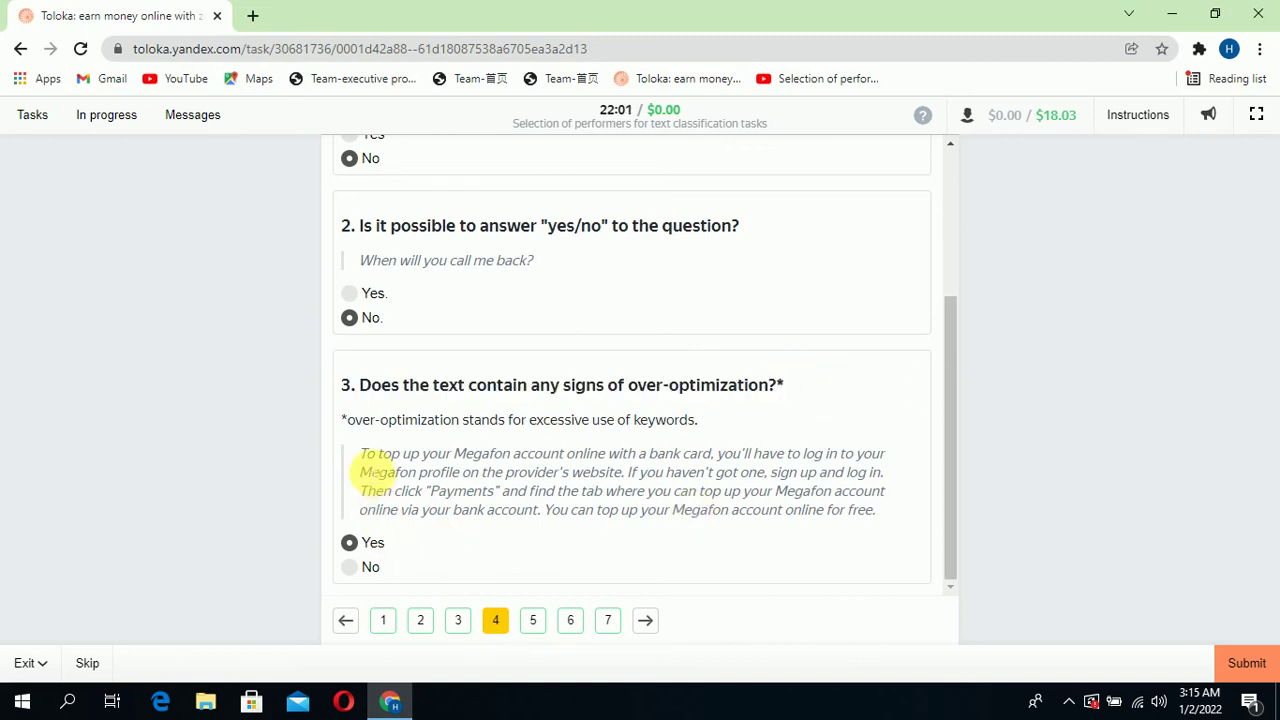
drag(361, 472, 893, 509)
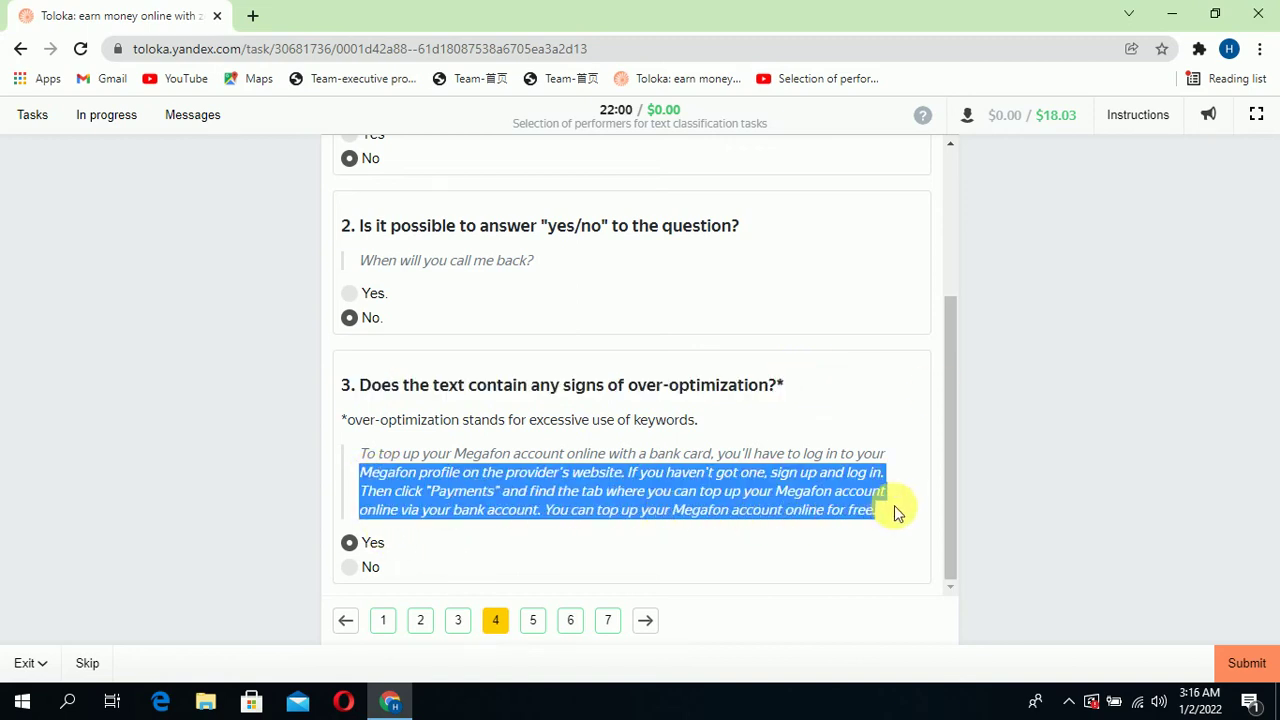
click(721, 582)
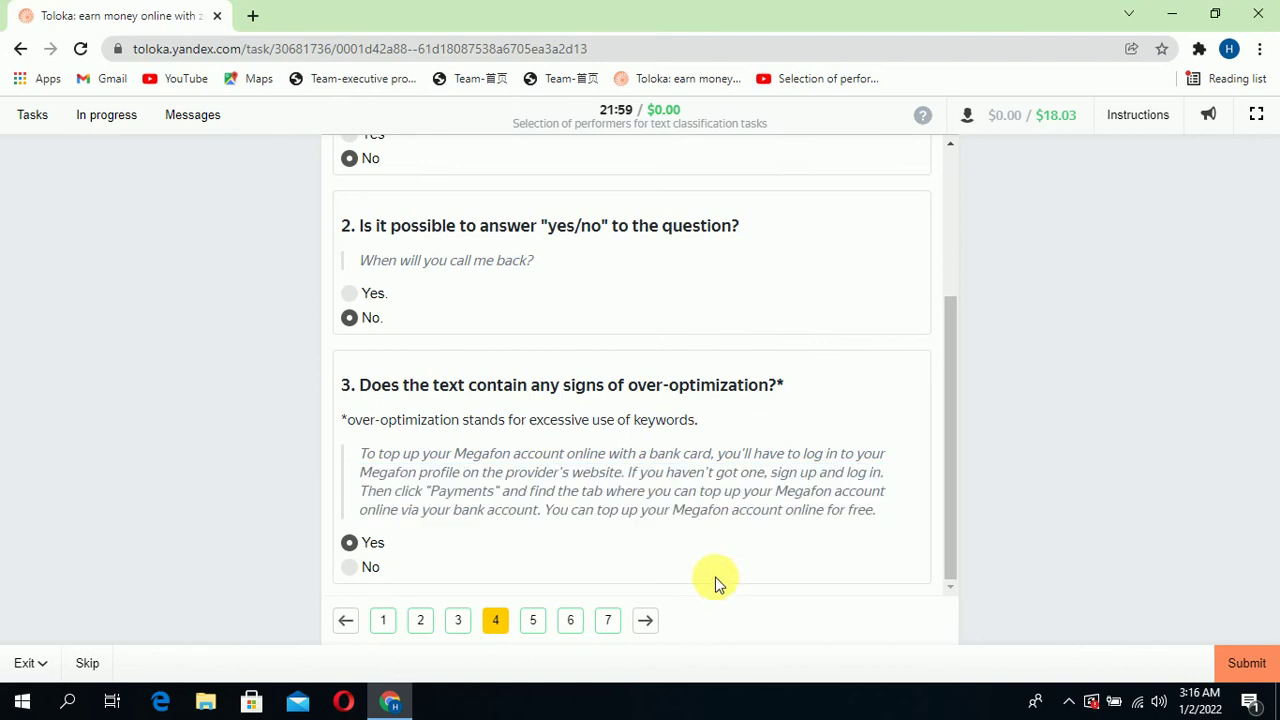
Step: Check the Continue answer on page 5 and question 1 on page 6 about response types in tasks with texts
click(548, 620)
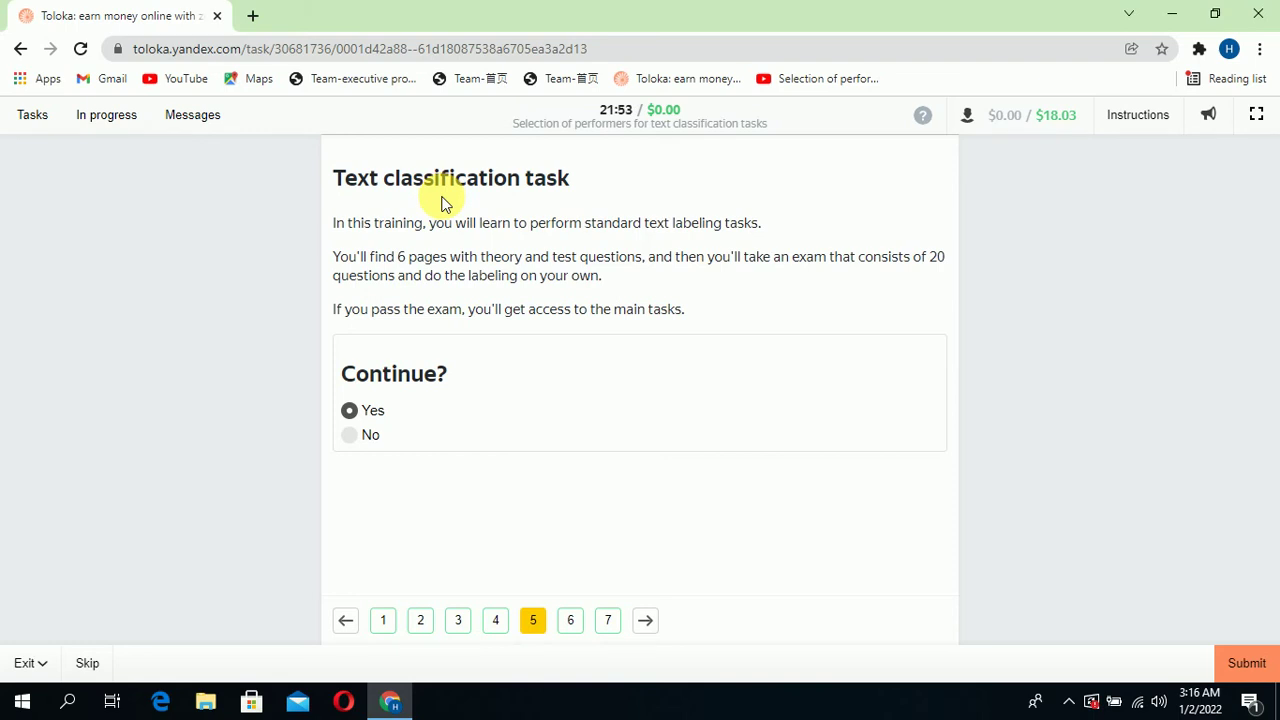
click(576, 620)
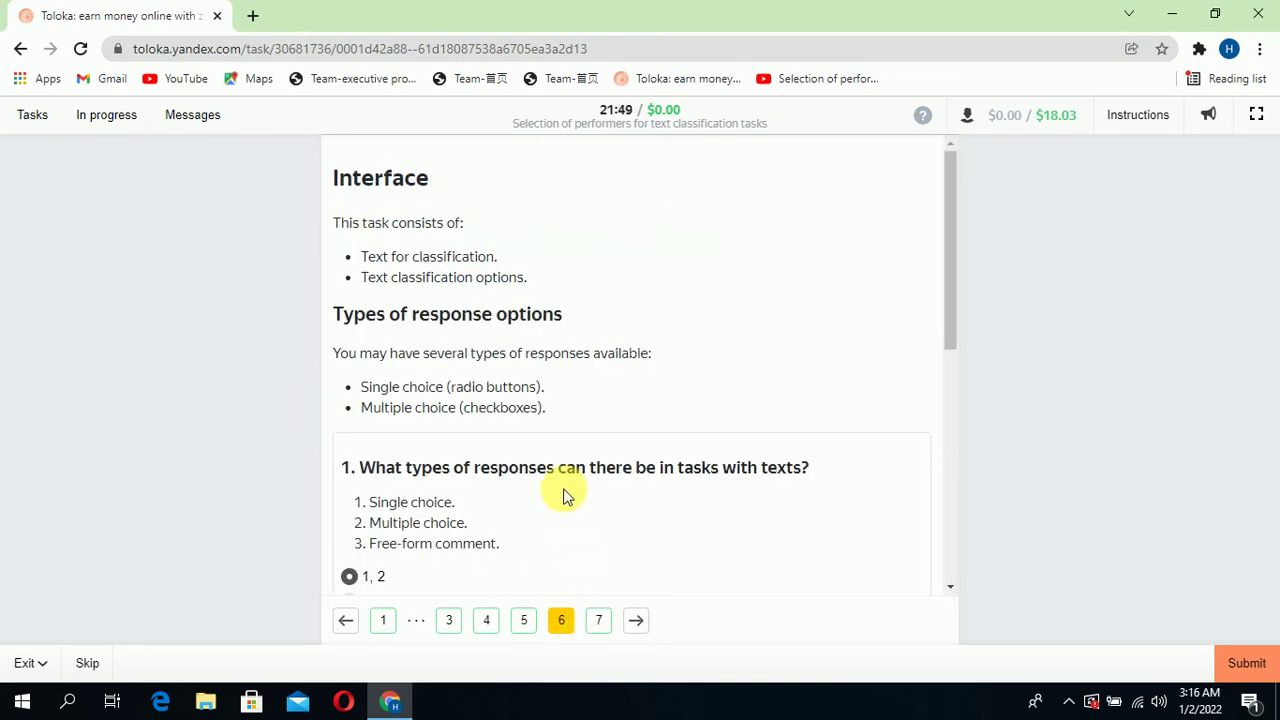
scroll(563, 491, down, 1)
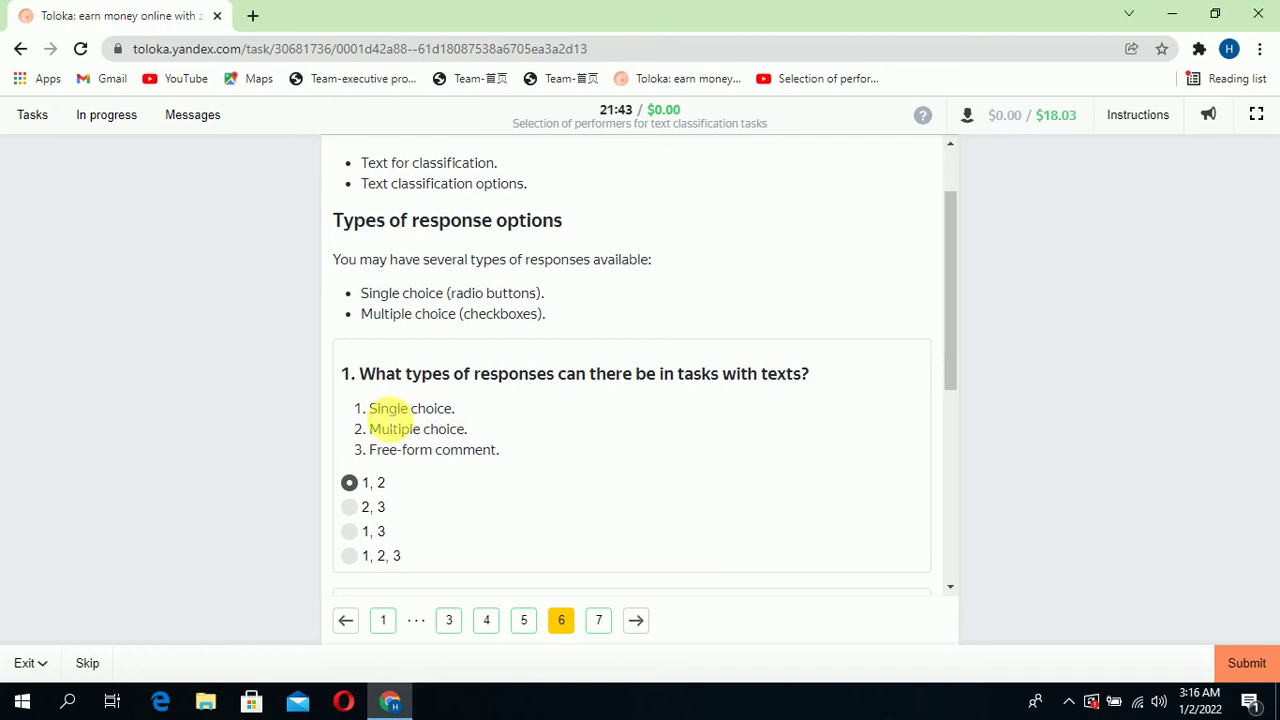
drag(377, 409, 508, 420)
drag(389, 450, 568, 450)
click(568, 450)
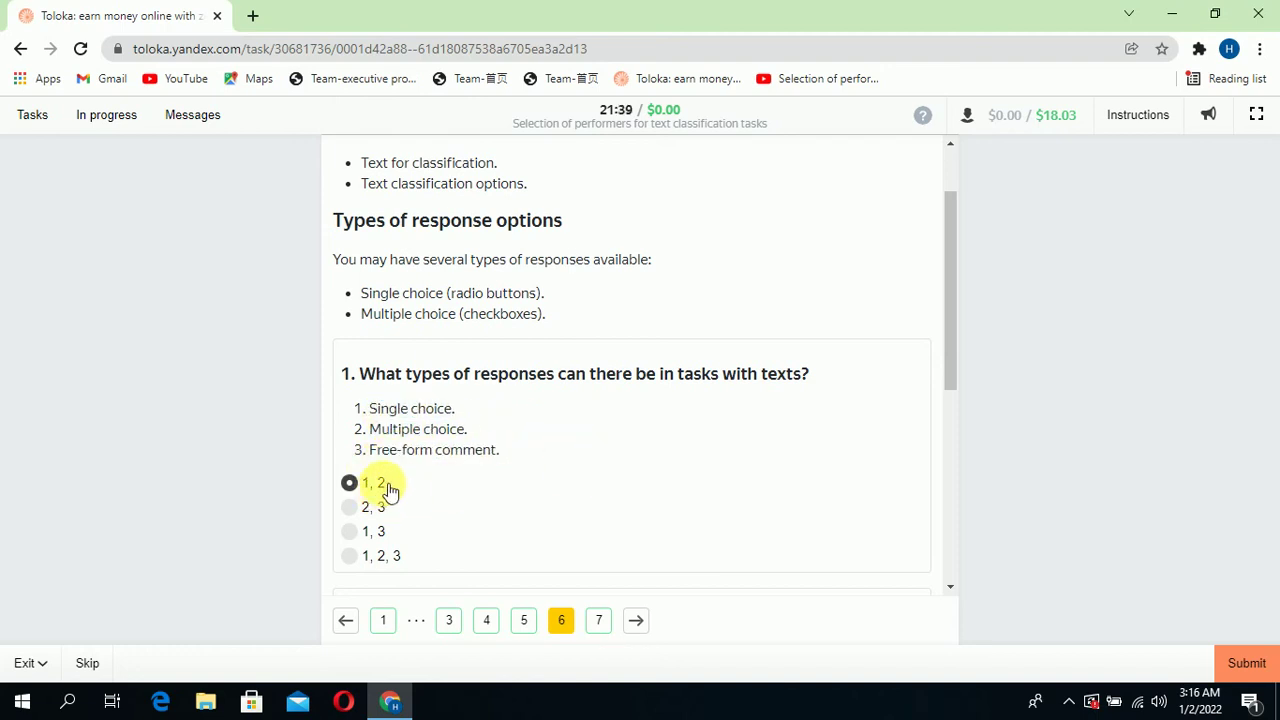
drag(381, 429, 512, 432)
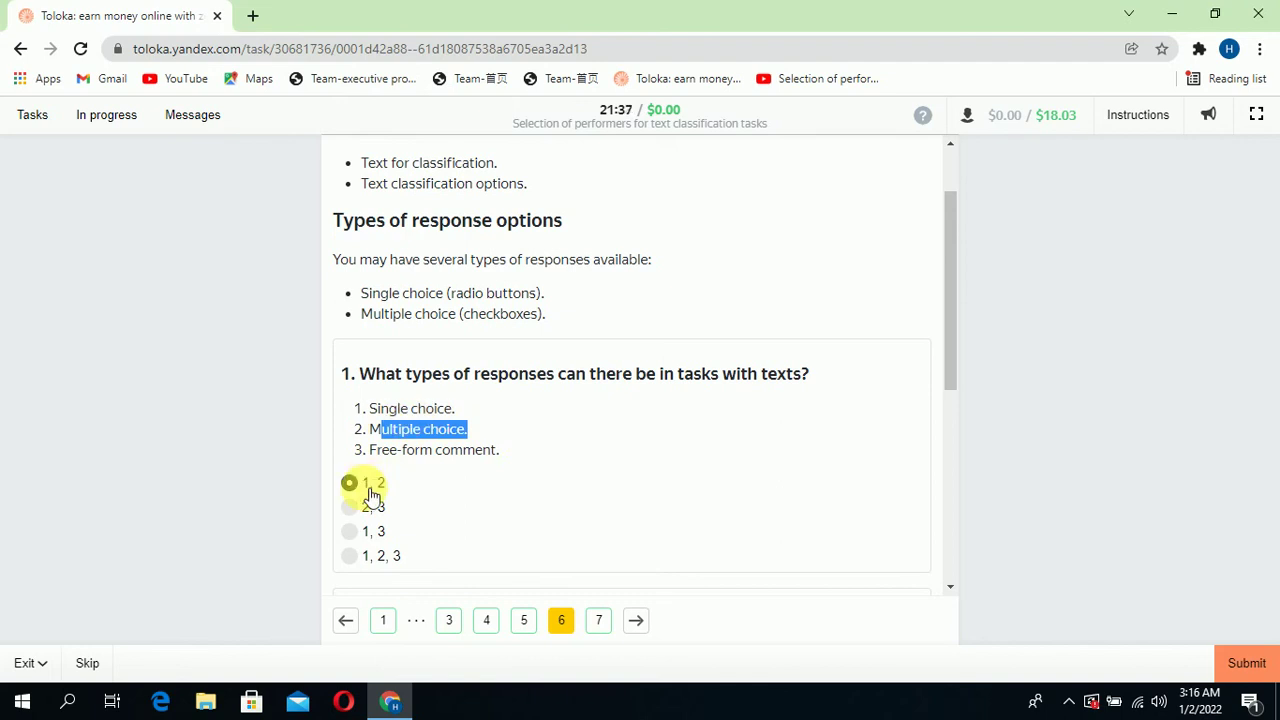
Step: Check the answers to question 2 on the mood of the movie review and question 3 on the regulation text's style of speech
scroll(677, 586, down, 2)
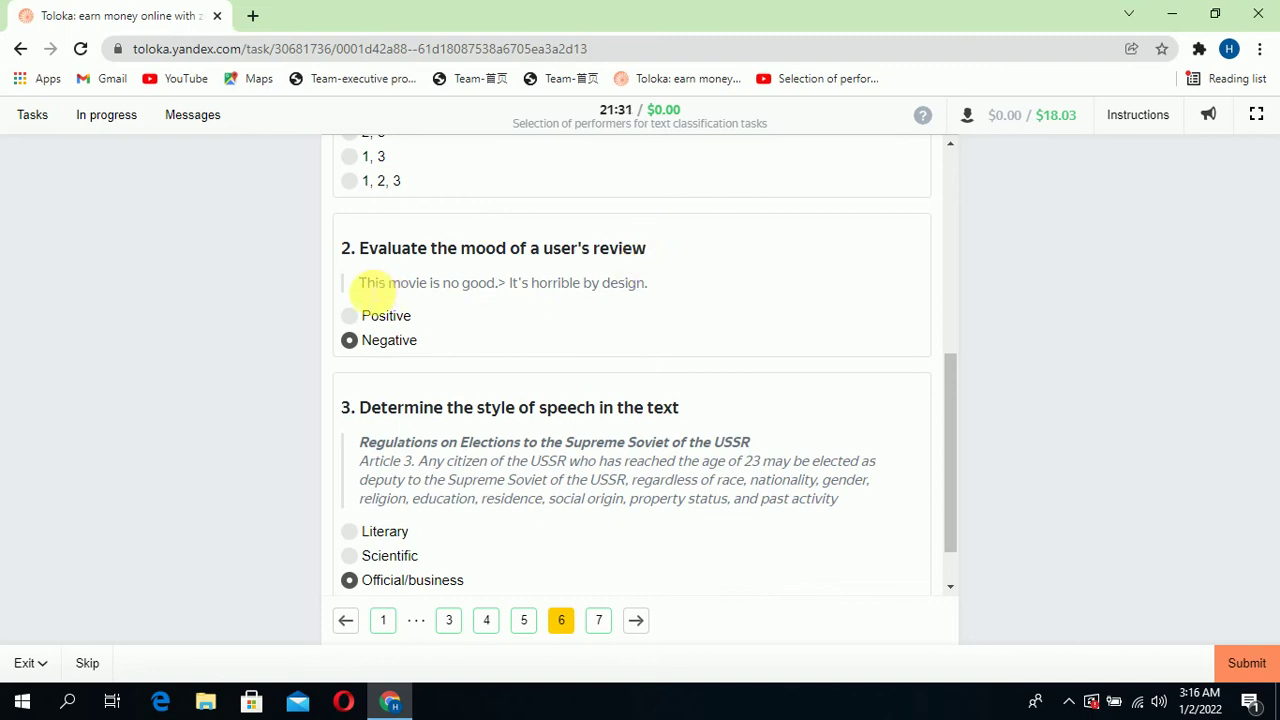
drag(367, 284, 492, 287)
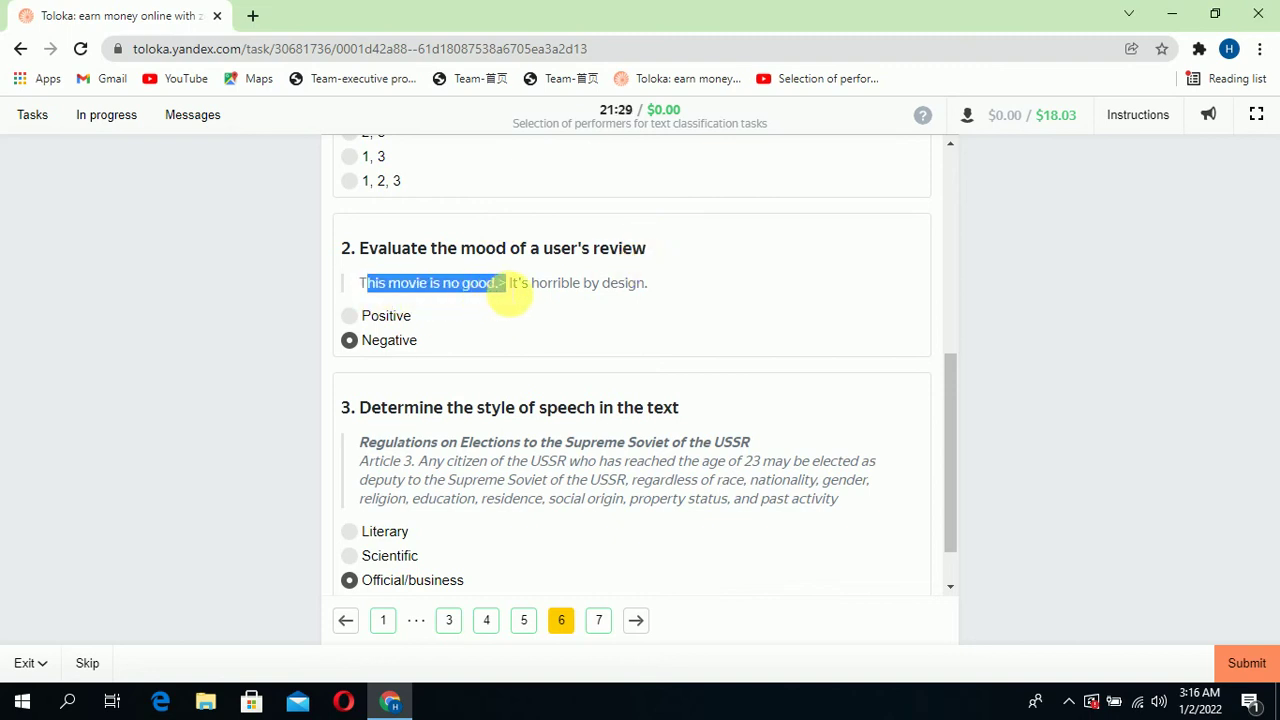
click(503, 309)
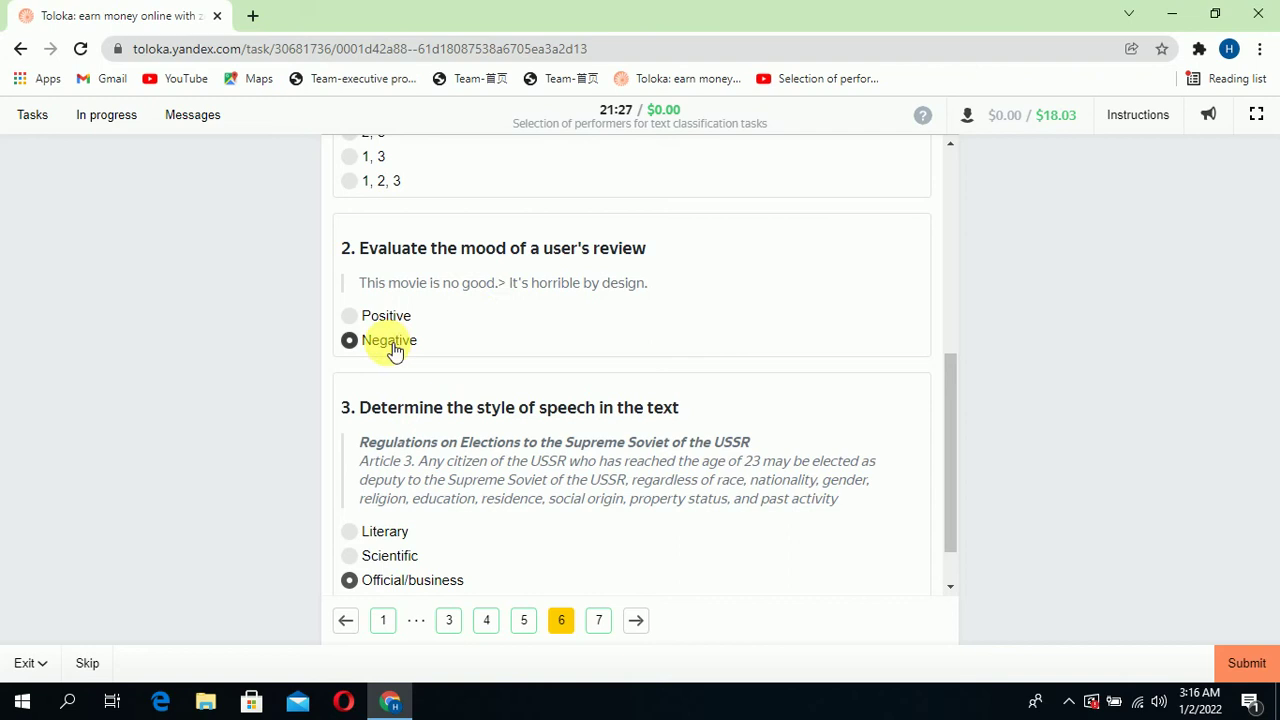
scroll(545, 352, down, 1)
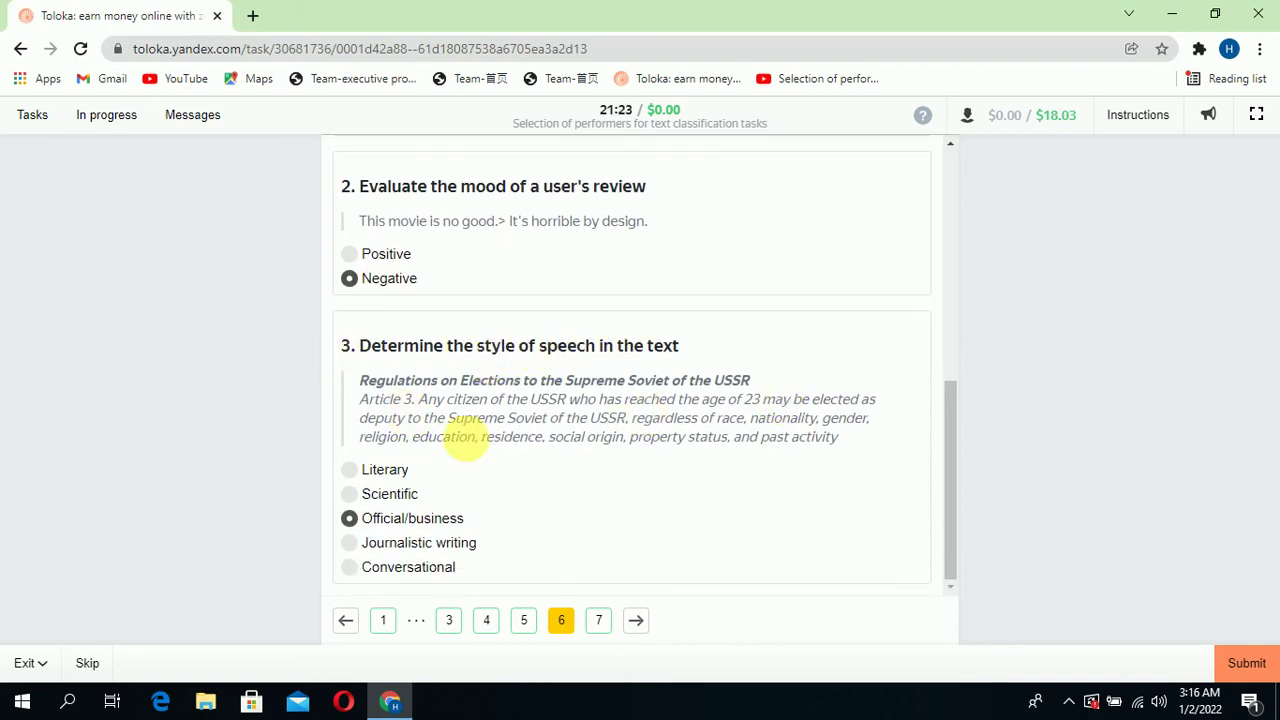
drag(363, 382, 749, 440)
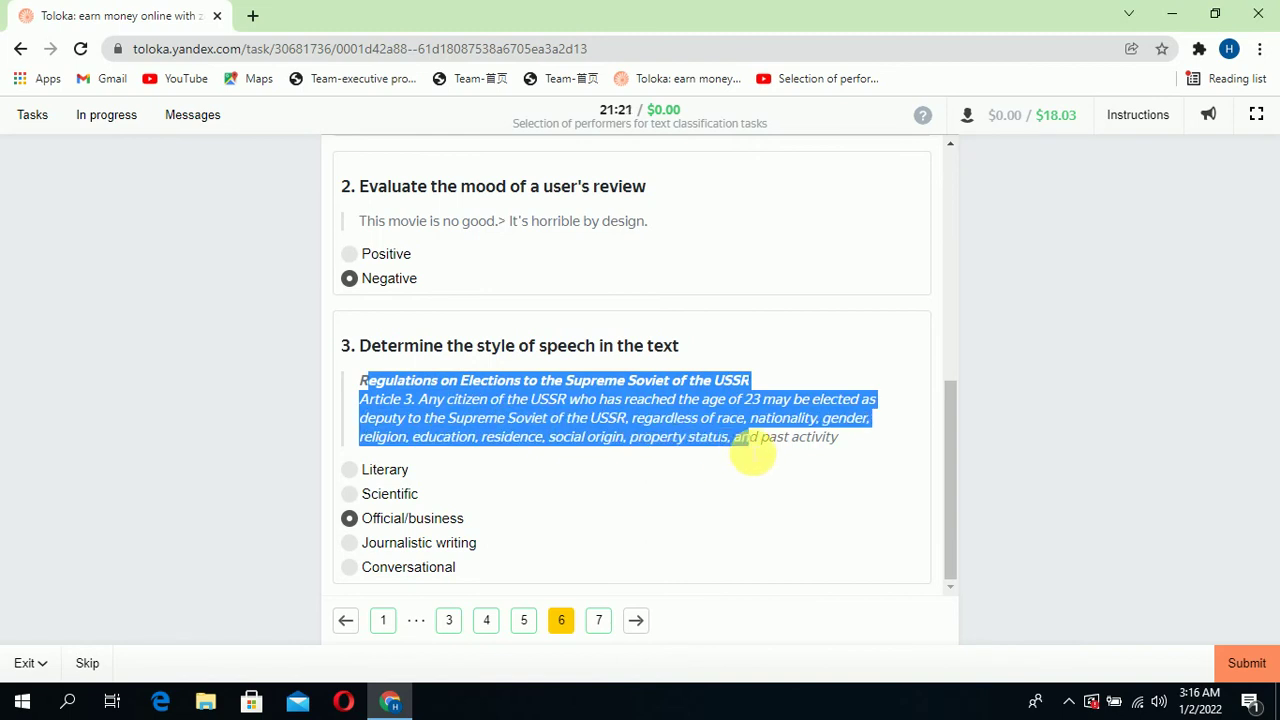
click(897, 495)
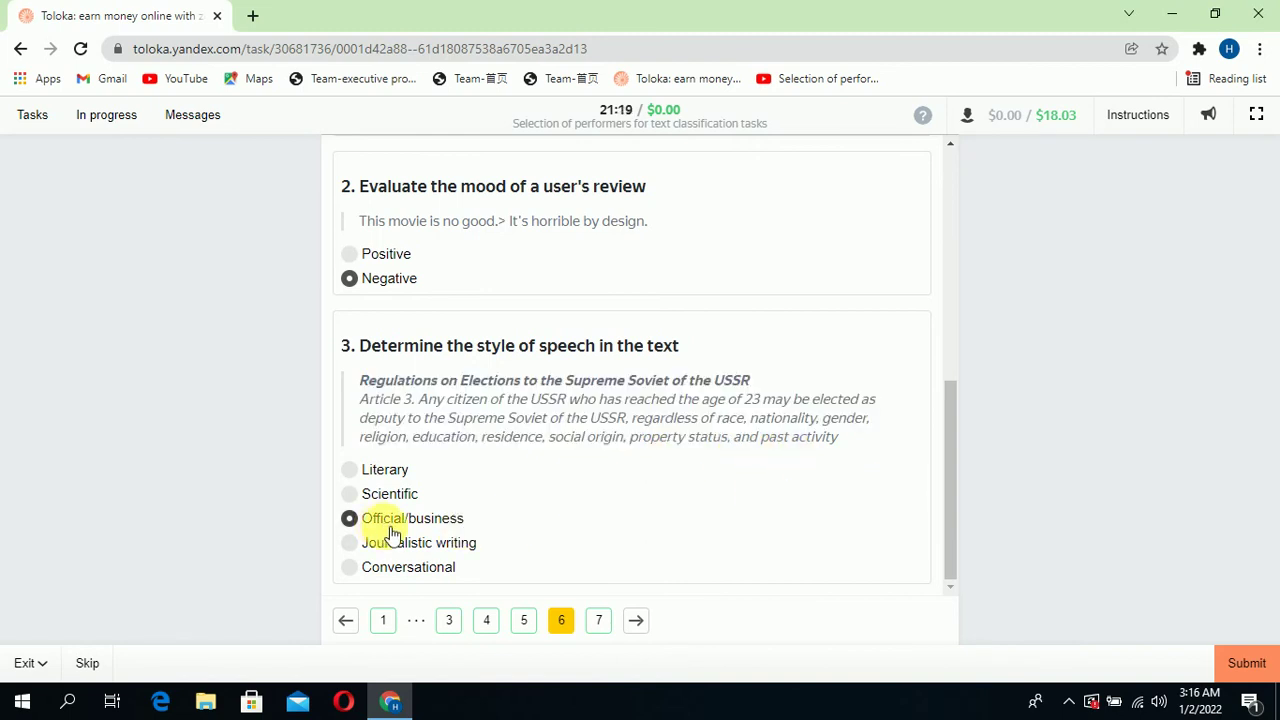
Step: Glance at page 7 and return to page 6 to recheck the answers to questions 2 and 3
click(601, 620)
scroll(563, 346, up, 3)
scroll(569, 354, down, 2)
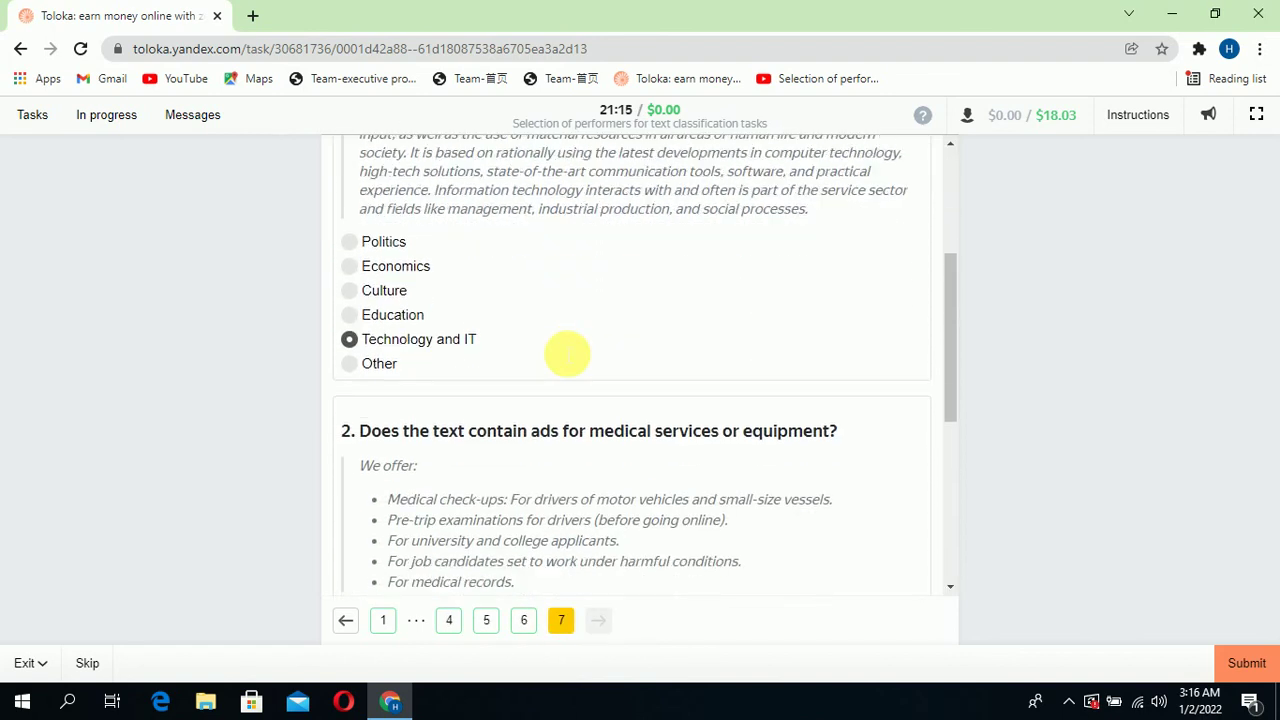
scroll(567, 355, up, 1)
click(524, 621)
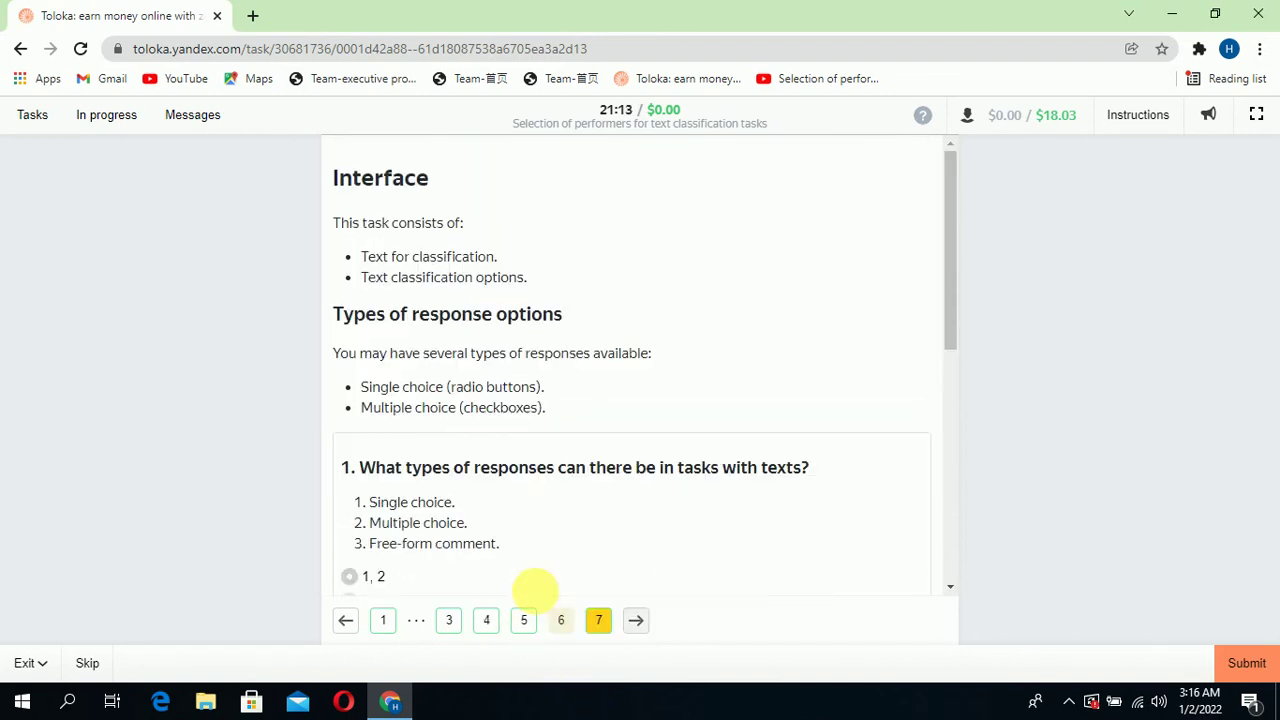
scroll(549, 495, down, 3)
scroll(553, 502, down, 3)
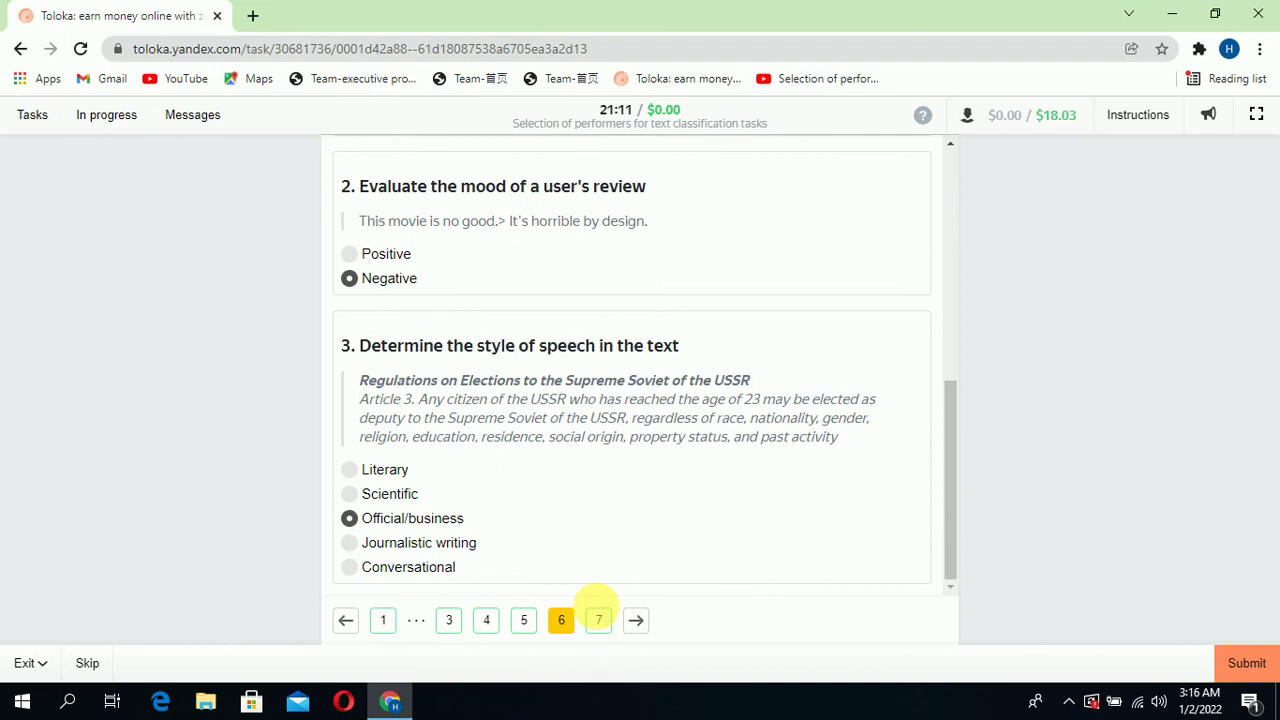
Step: Open page 7, read question 1 about the subject of the information technology text, and check its selected answer
click(598, 622)
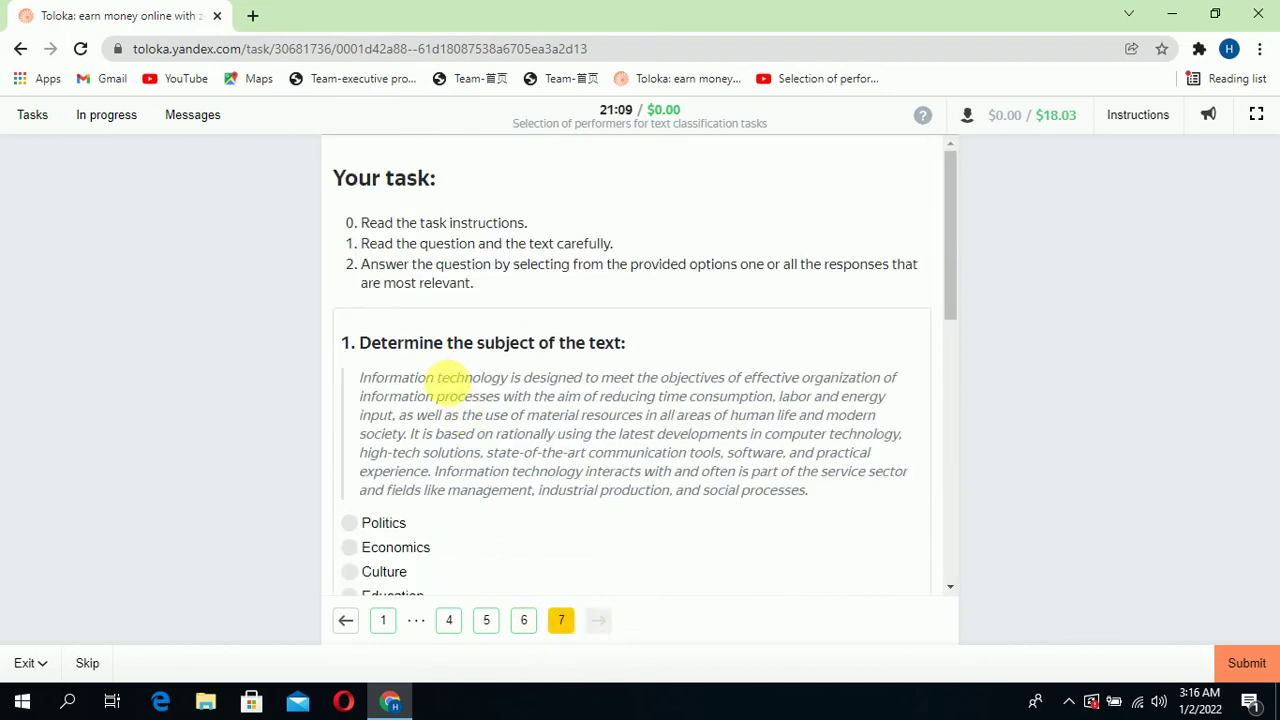
drag(383, 343, 623, 342)
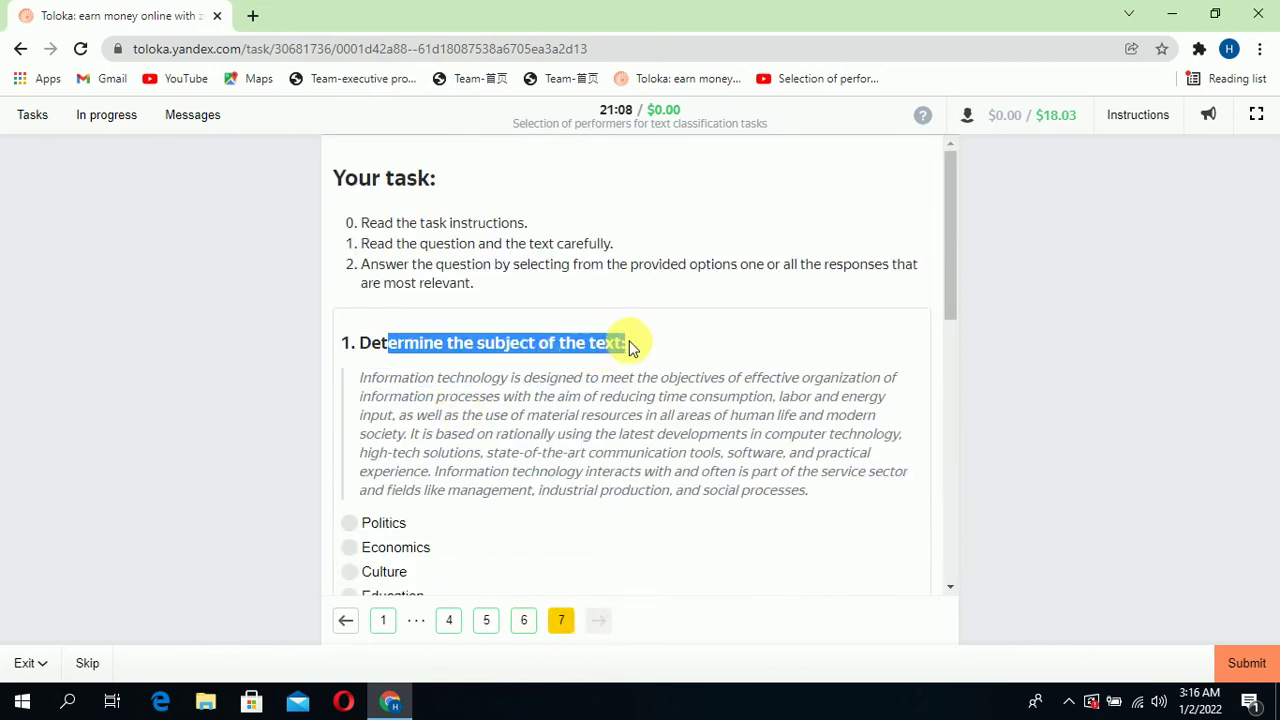
click(749, 534)
scroll(303, 327, down, 1)
drag(364, 285, 733, 425)
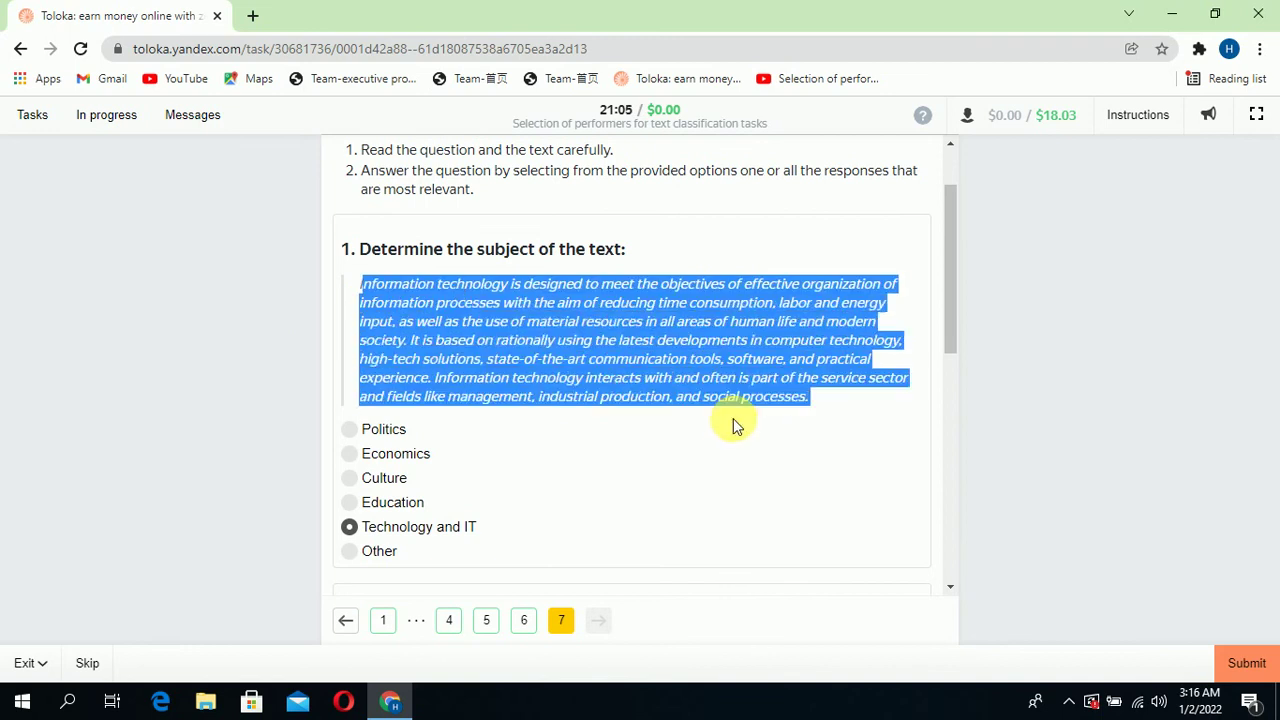
click(738, 430)
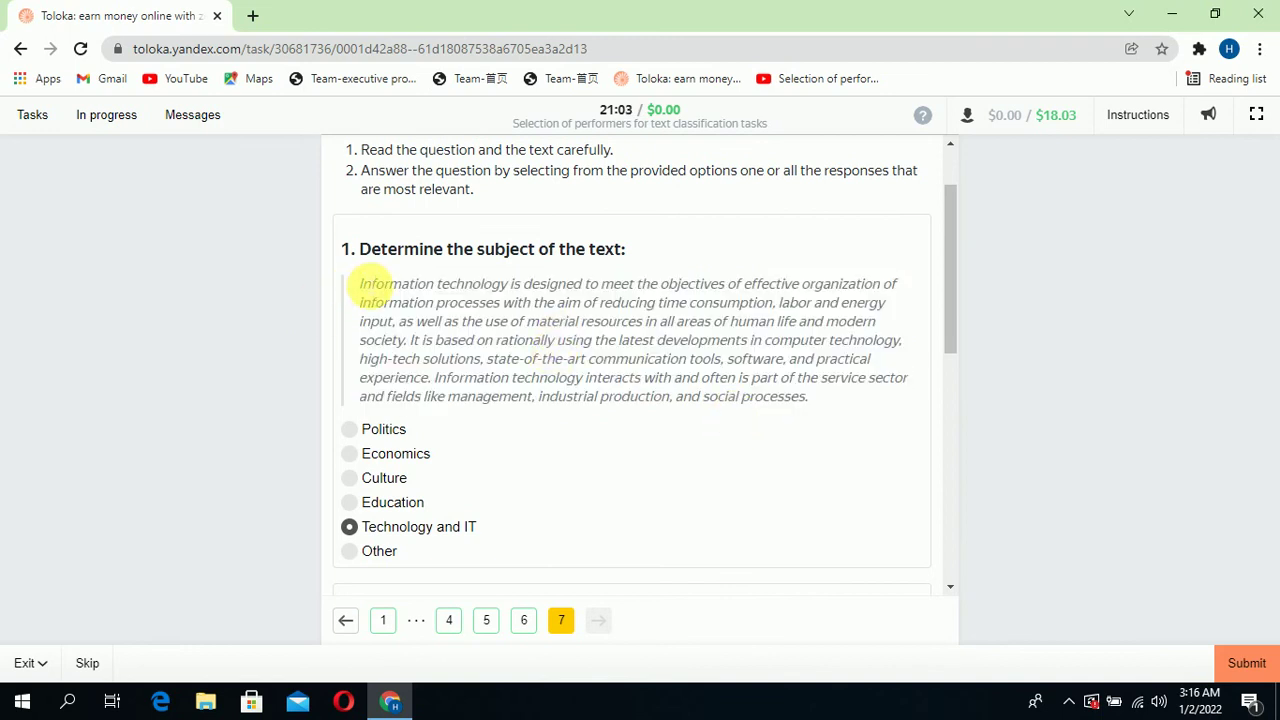
drag(362, 286, 557, 289)
scroll(563, 400, down, 1)
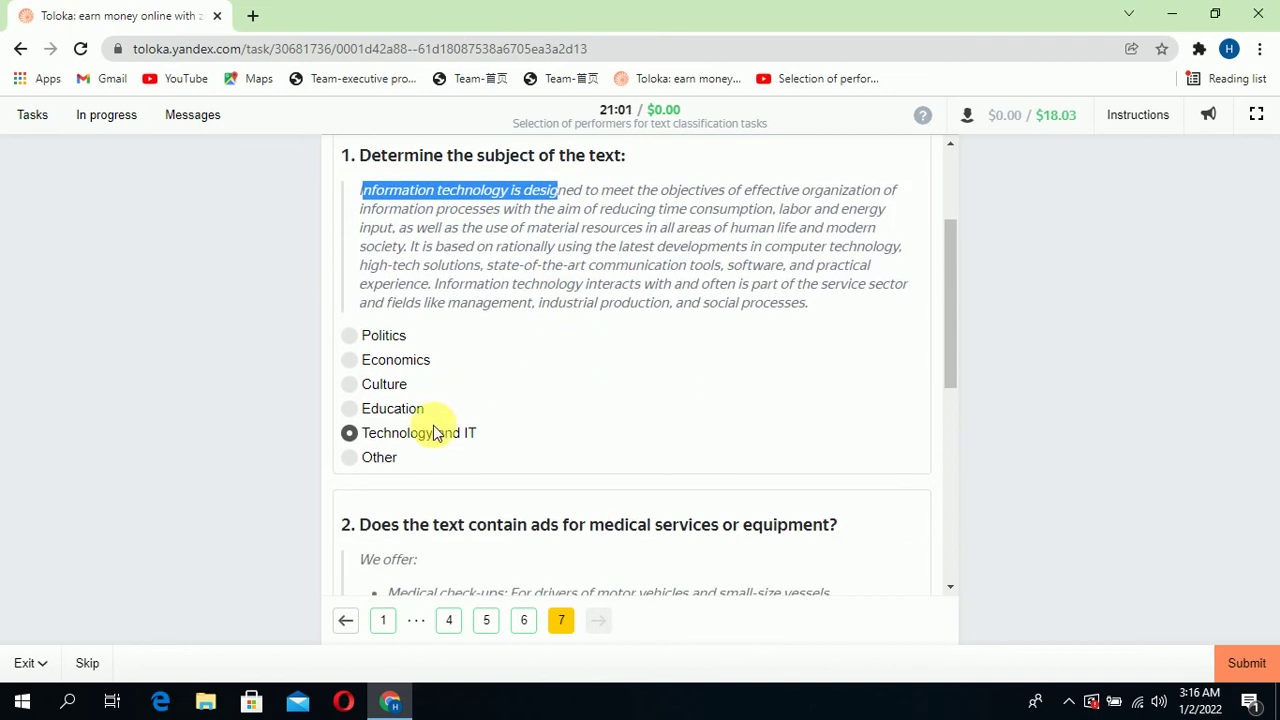
click(584, 398)
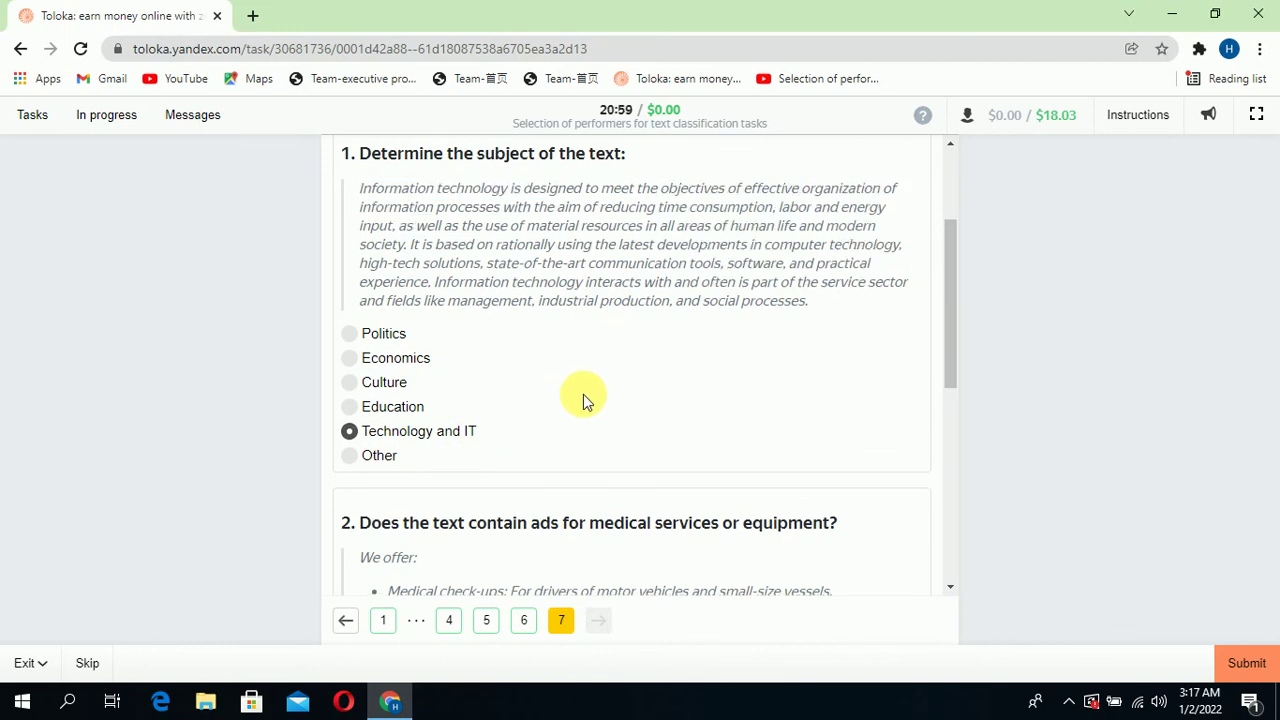
Step: Read question 2 about ads for medical services or equipment and check its answer against the list of offers
scroll(583, 394, down, 2)
drag(437, 342, 843, 346)
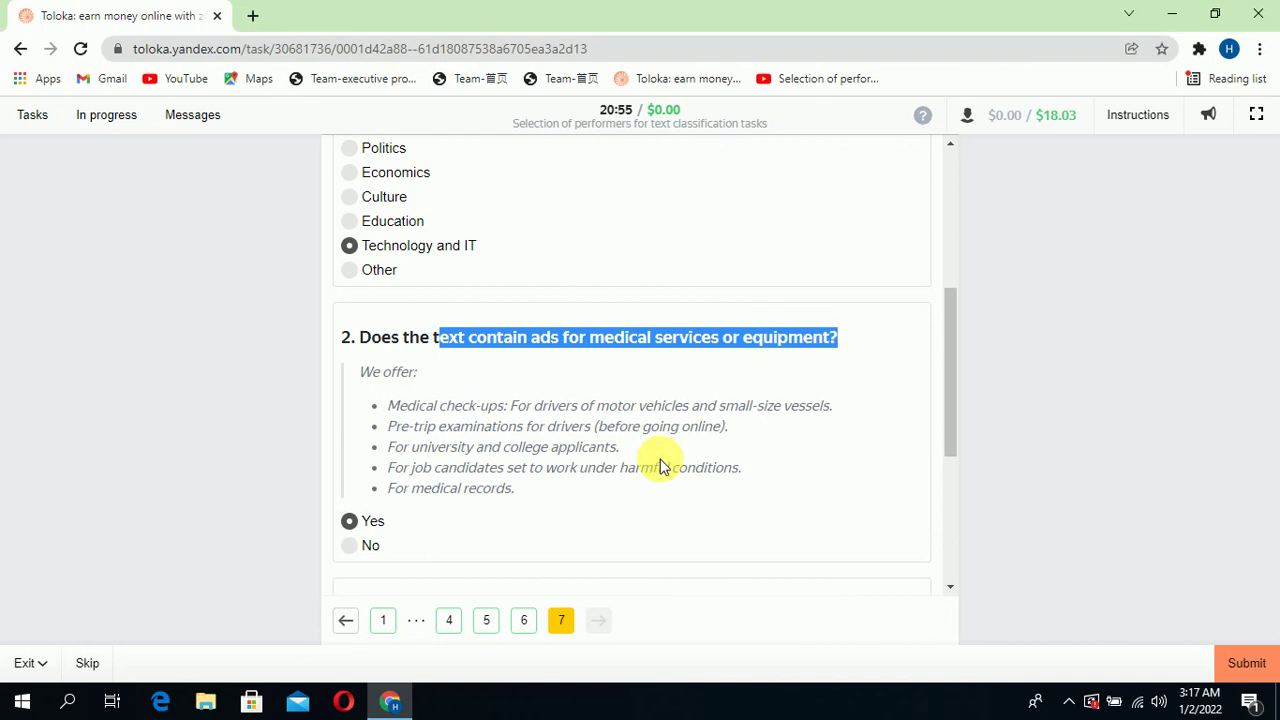
click(443, 536)
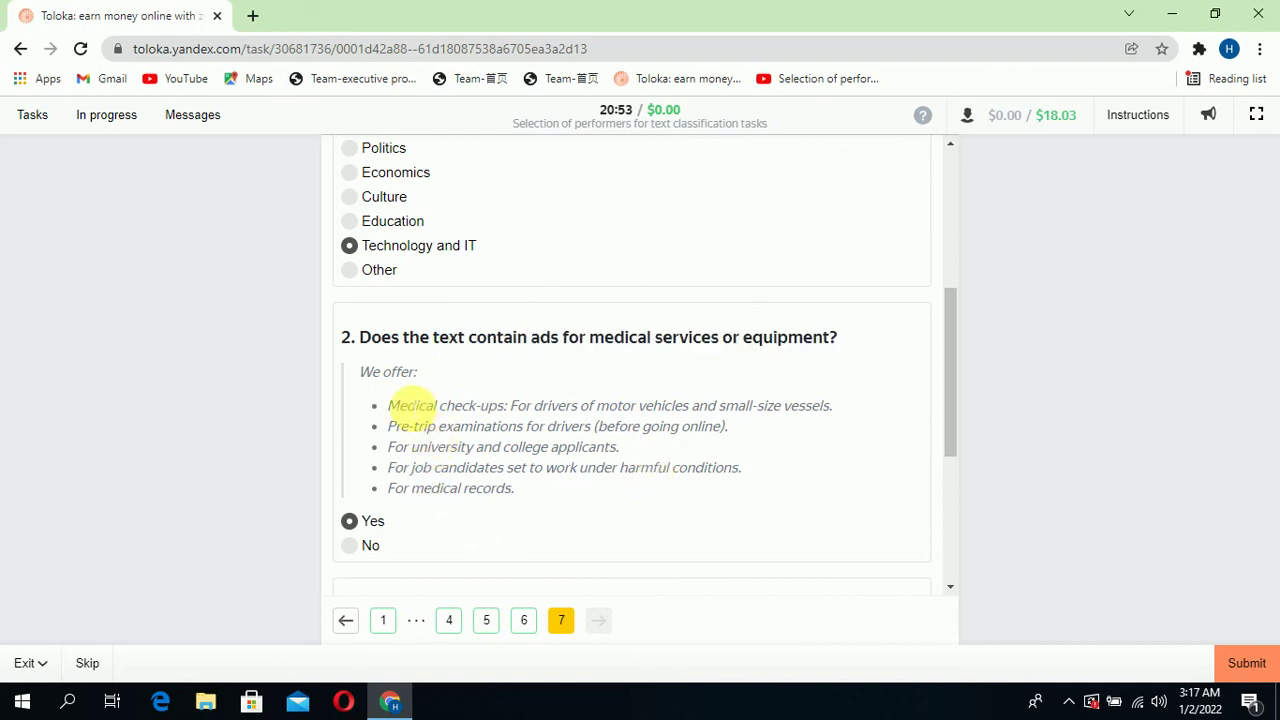
drag(411, 408, 551, 410)
click(363, 541)
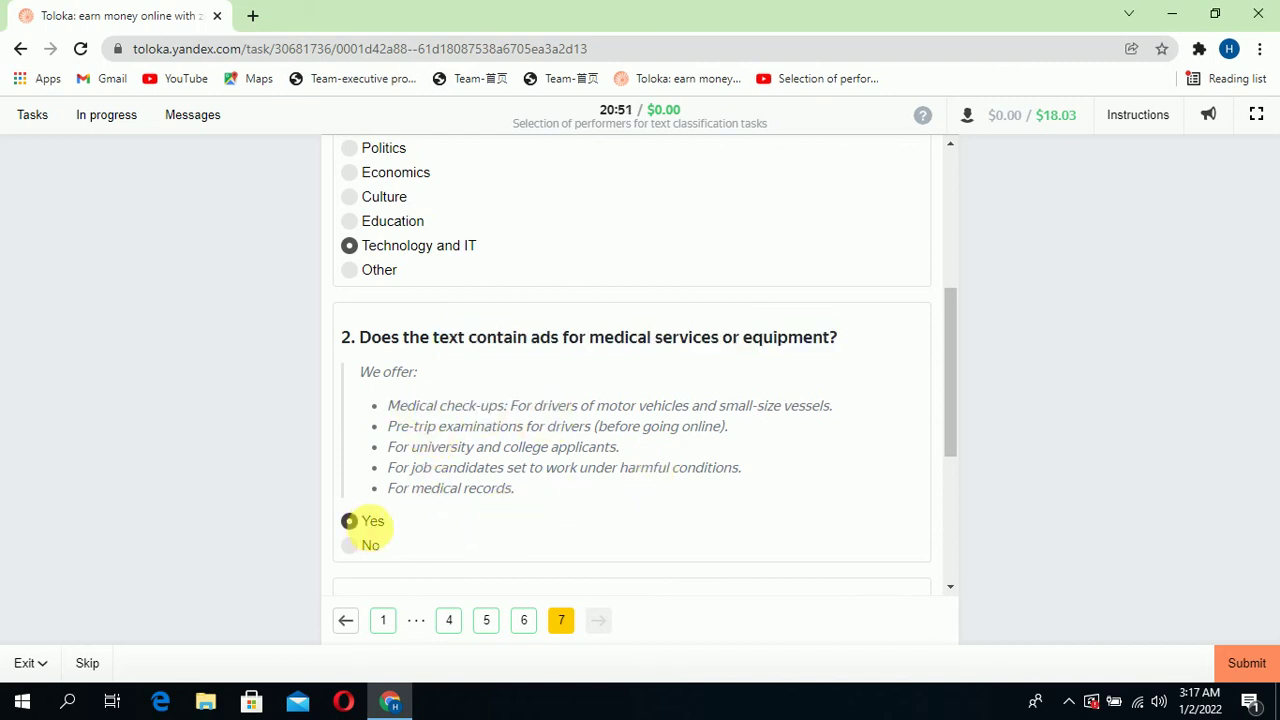
Step: Read question 3 about the types of errors in the text and check its answer against the grammatical, punctuation and stylistic error options
scroll(349, 521, down, 3)
drag(360, 278, 685, 268)
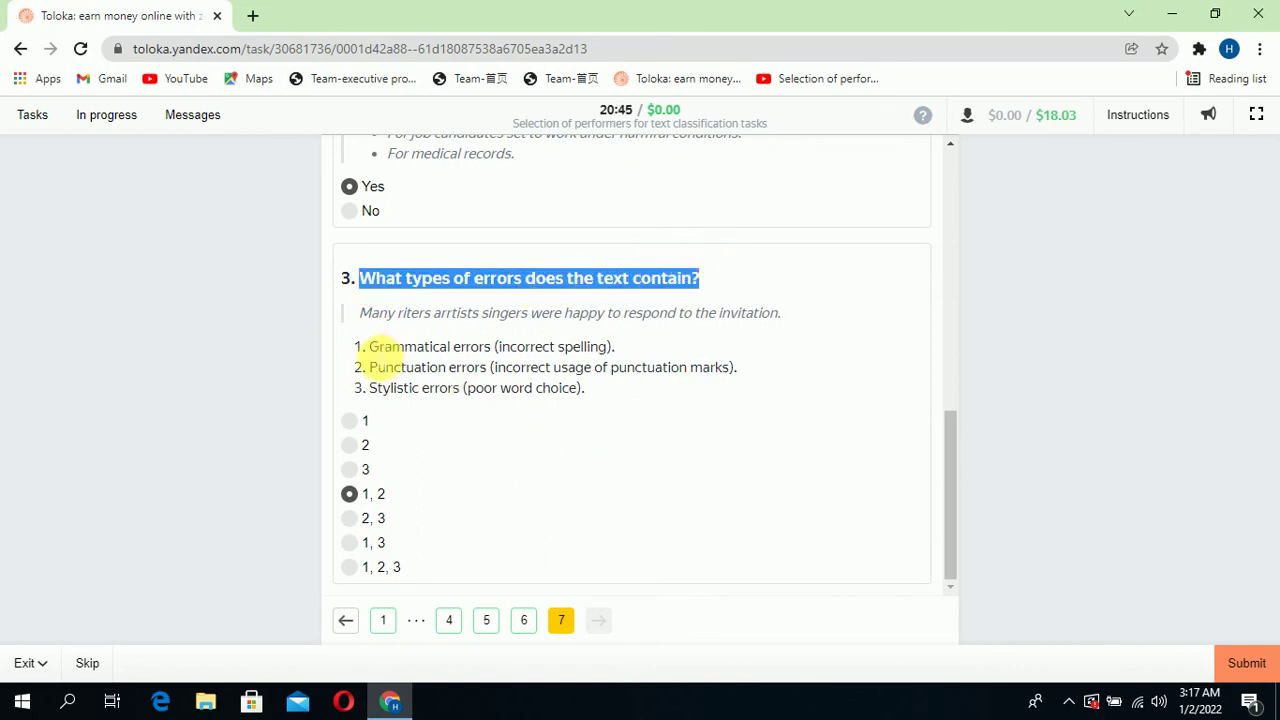
drag(369, 347, 575, 348)
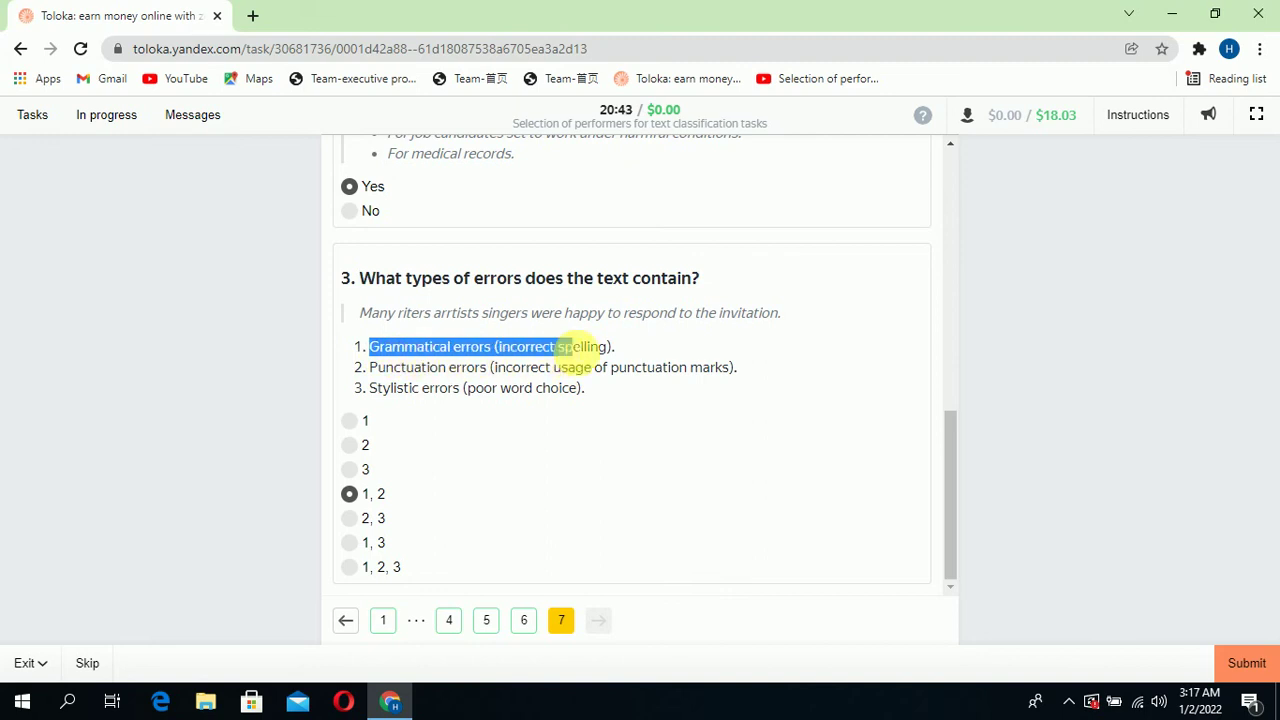
click(406, 404)
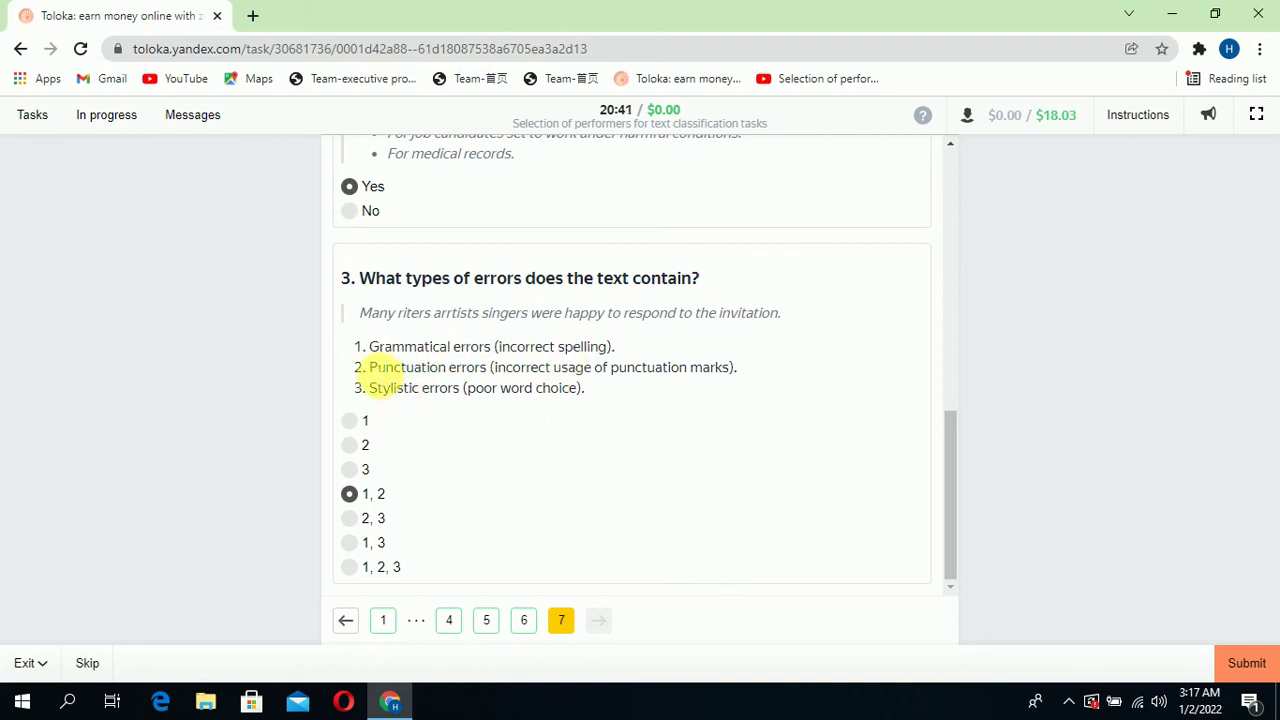
drag(377, 367, 523, 367)
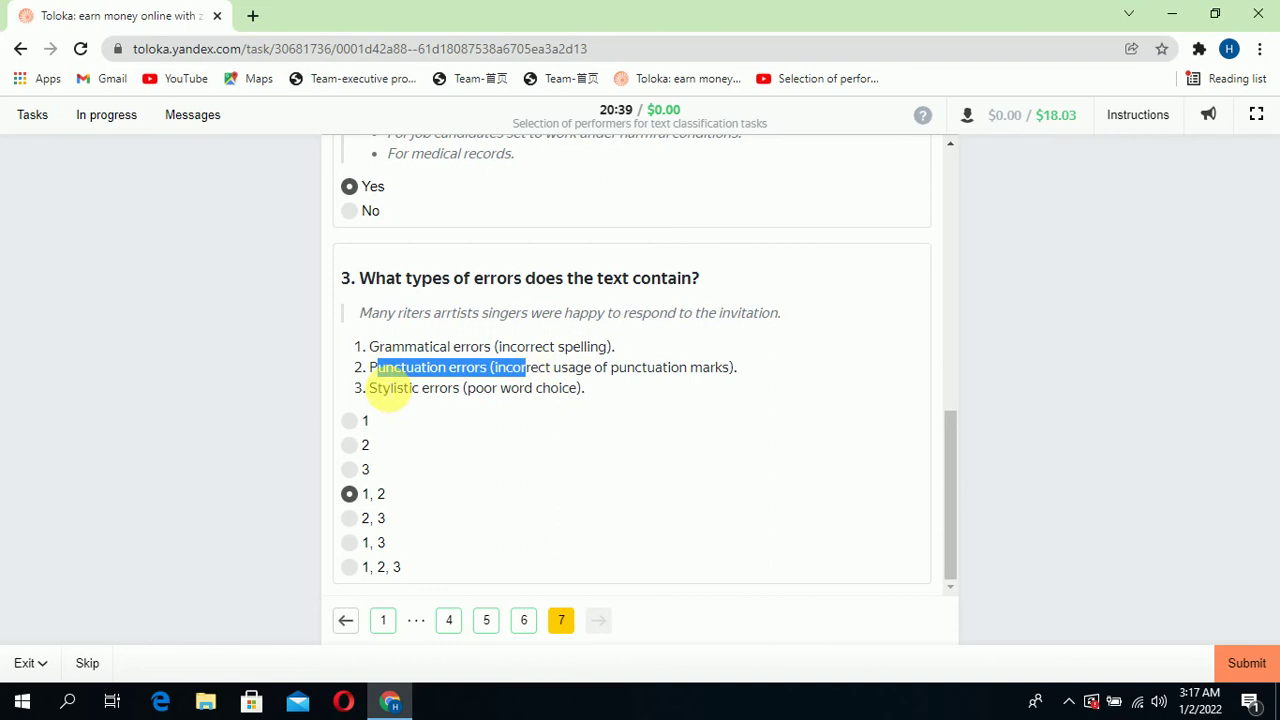
drag(381, 388, 490, 395)
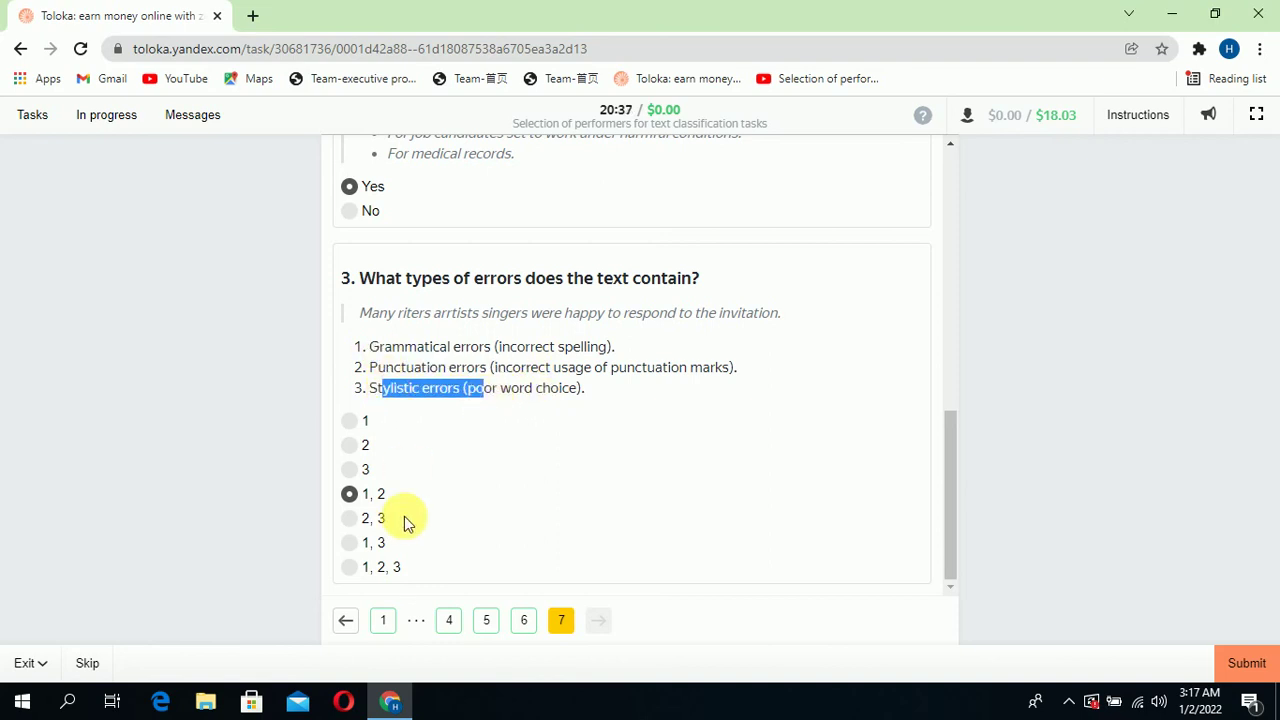
Step: Submit the completed text classification test and return to the tasks list
click(1266, 670)
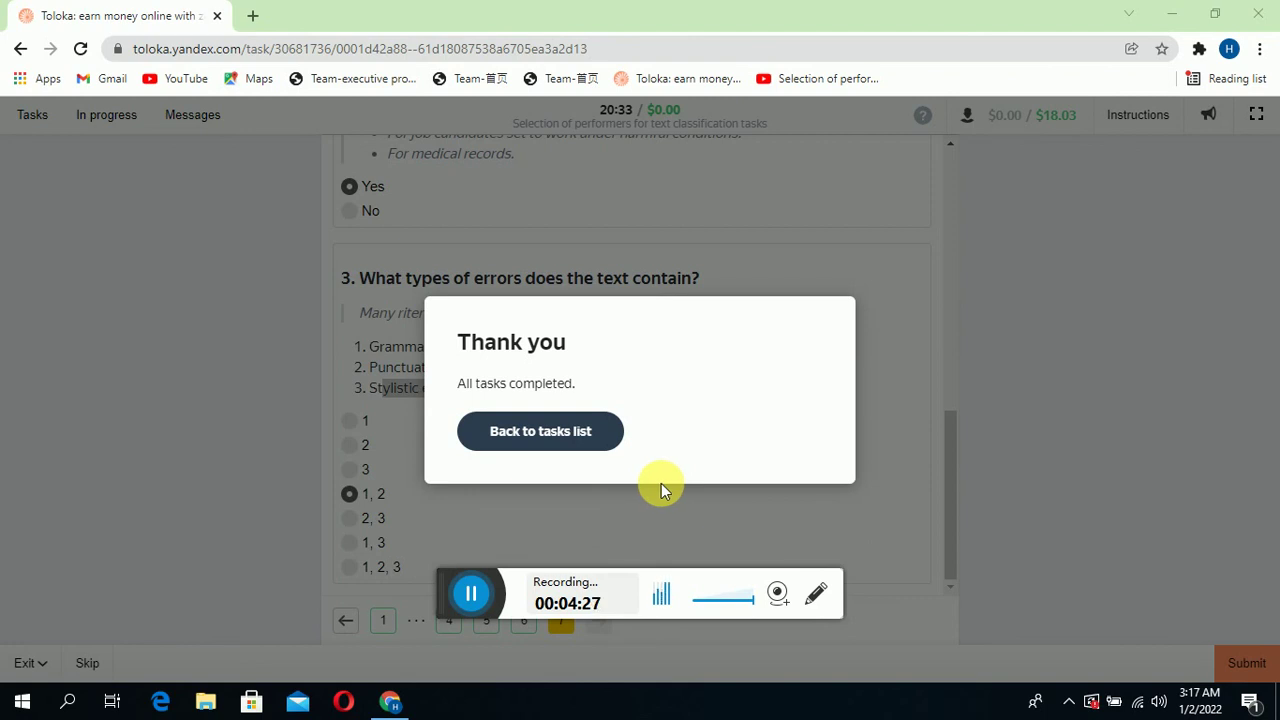
click(562, 436)
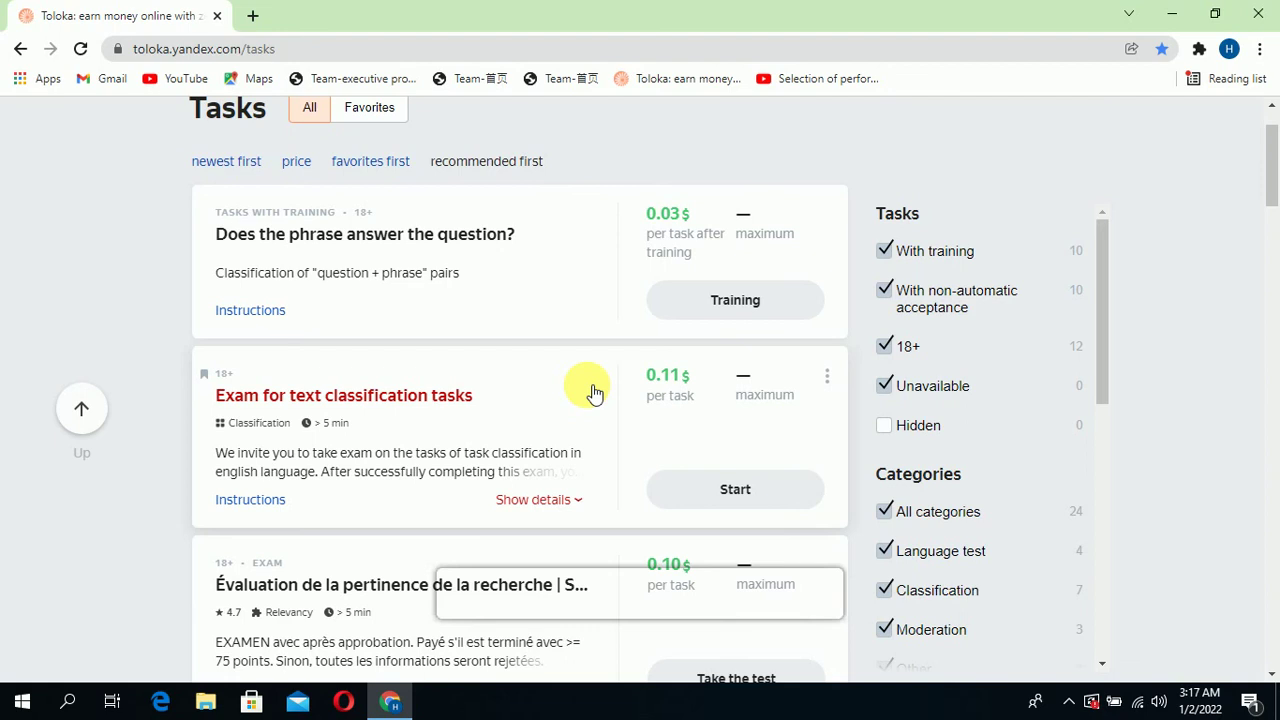
Step: Expand the details of the "Exam for text classification tasks" entry and read its description
drag(226, 403, 505, 408)
click(560, 499)
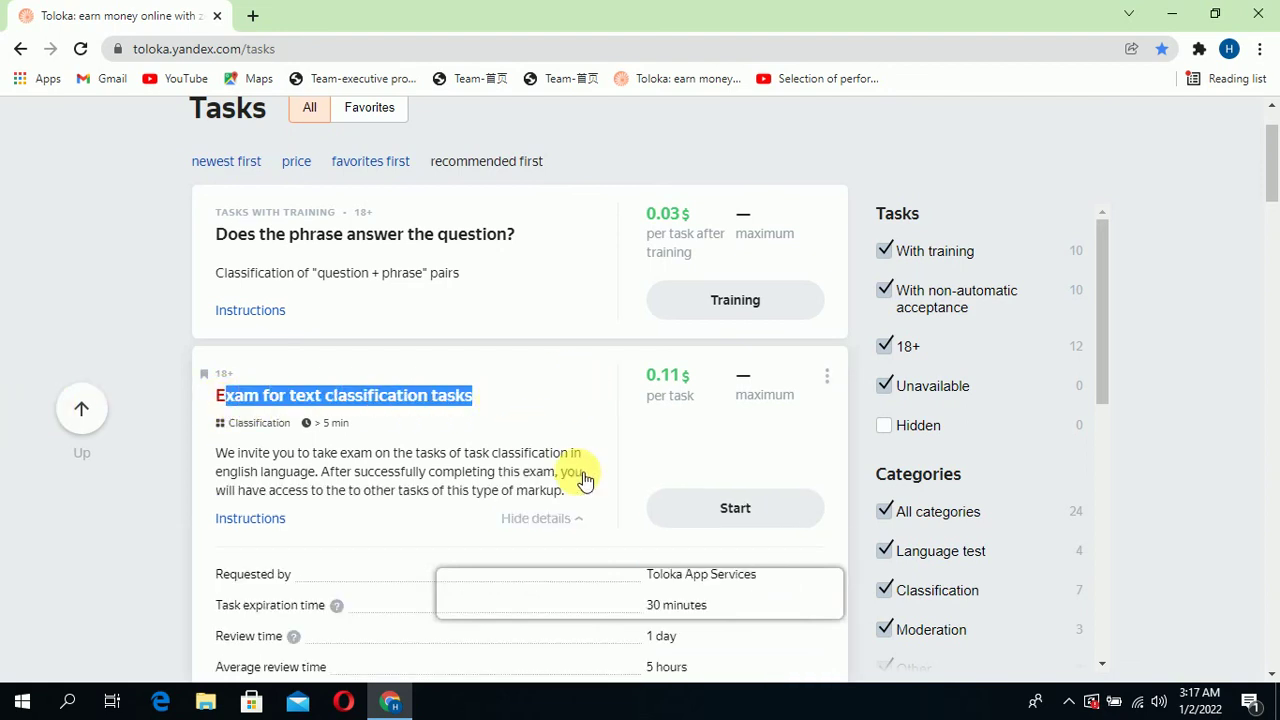
click(600, 423)
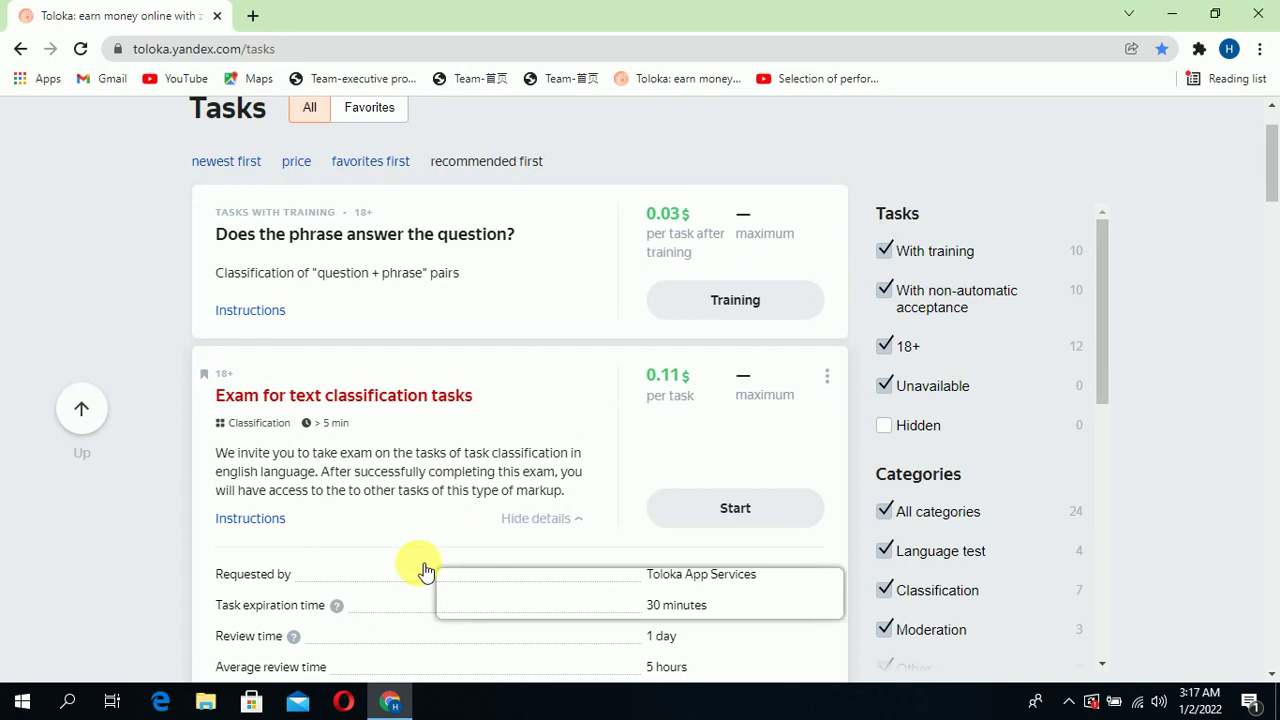